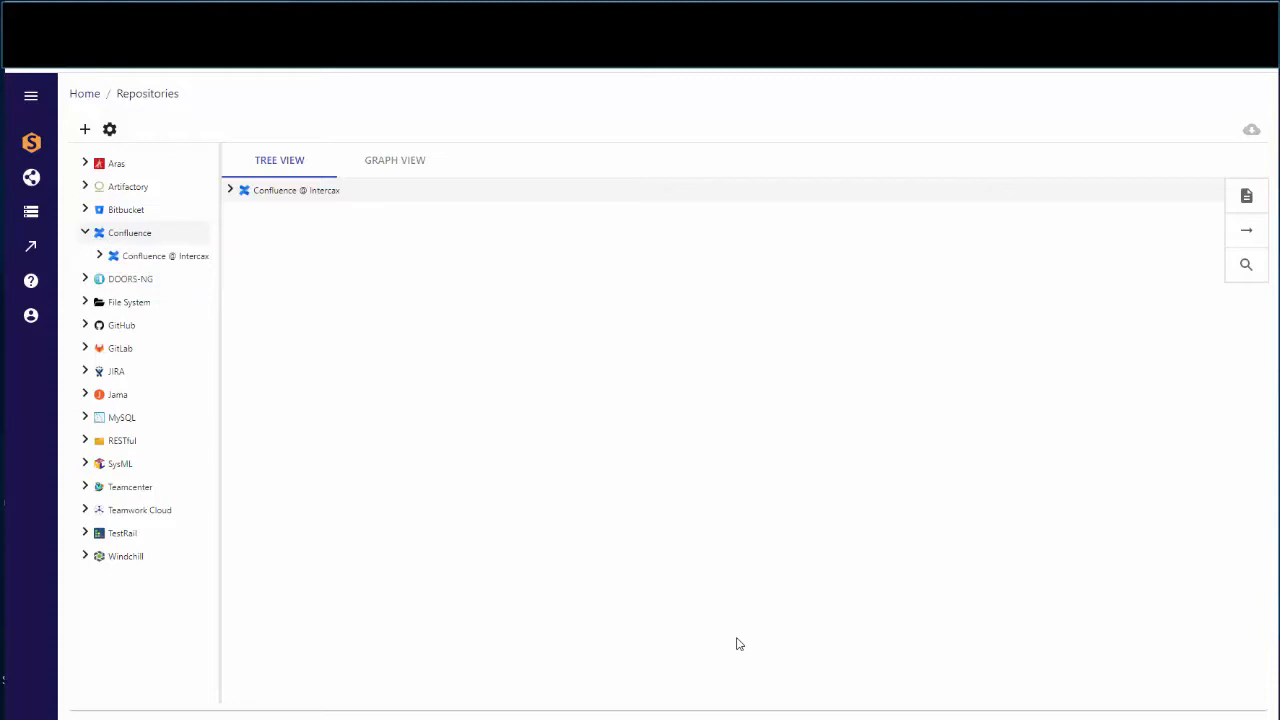
View the settings form for updating a repository and close it without making changes
left_click(111, 130)
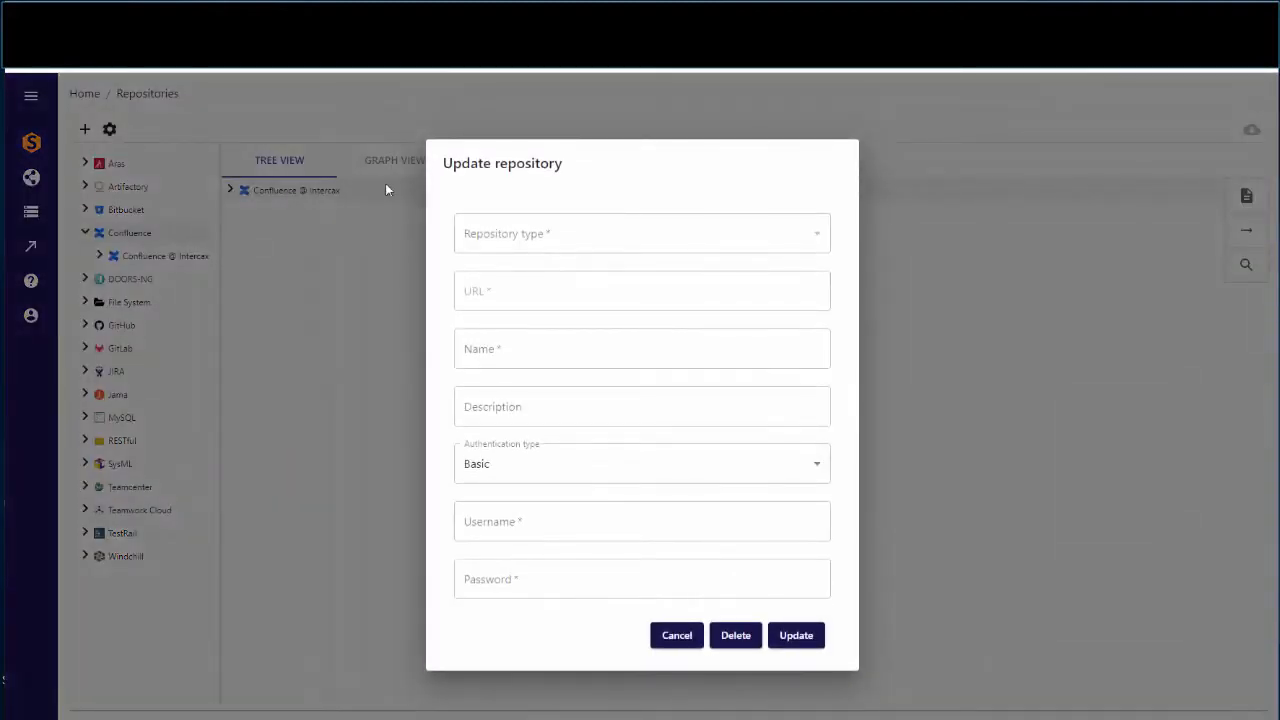
left_click(676, 640)
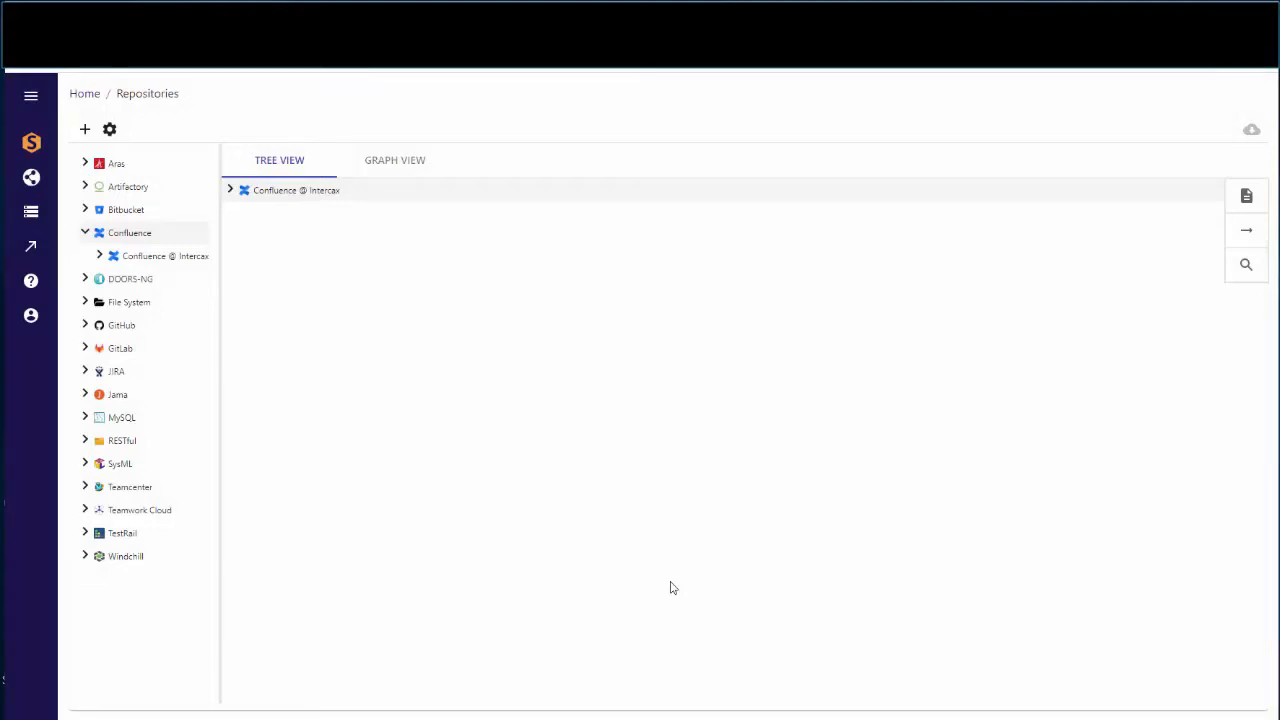
Expand Confluence @ Intercax down to the child pages of the Intercax Knowledge Base (1) page
left_click(231, 190)
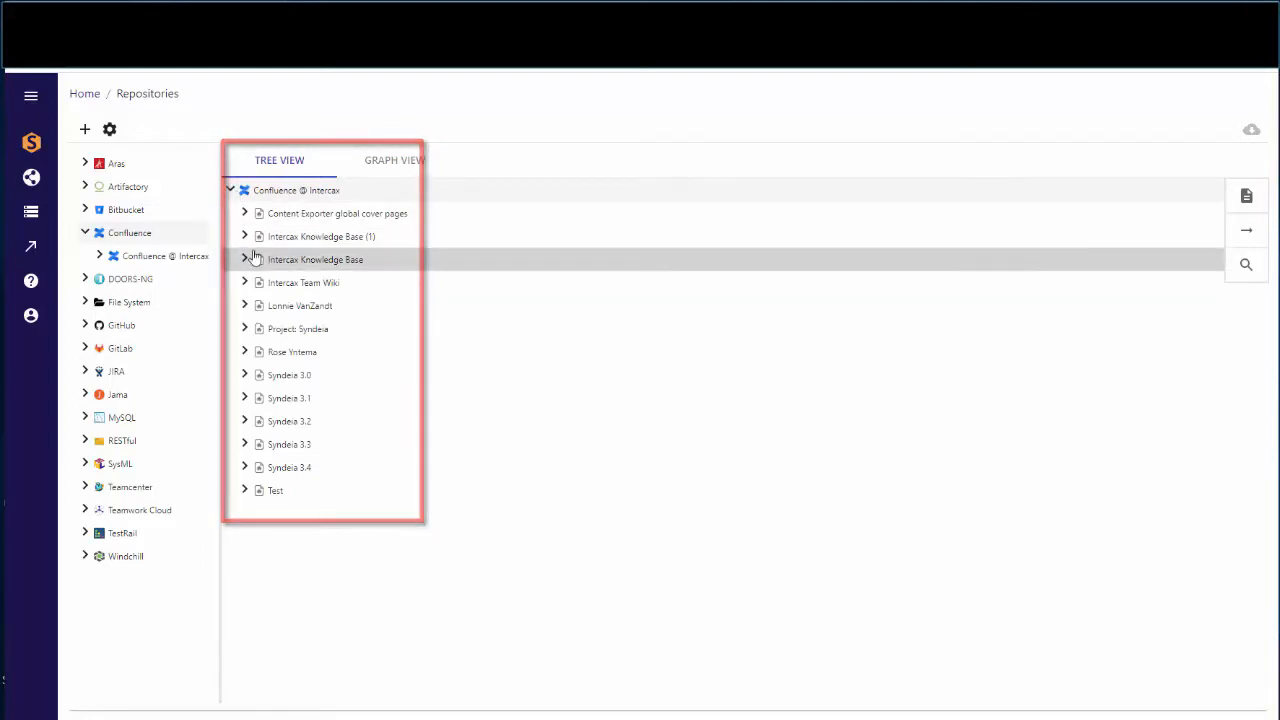
left_click(245, 237)
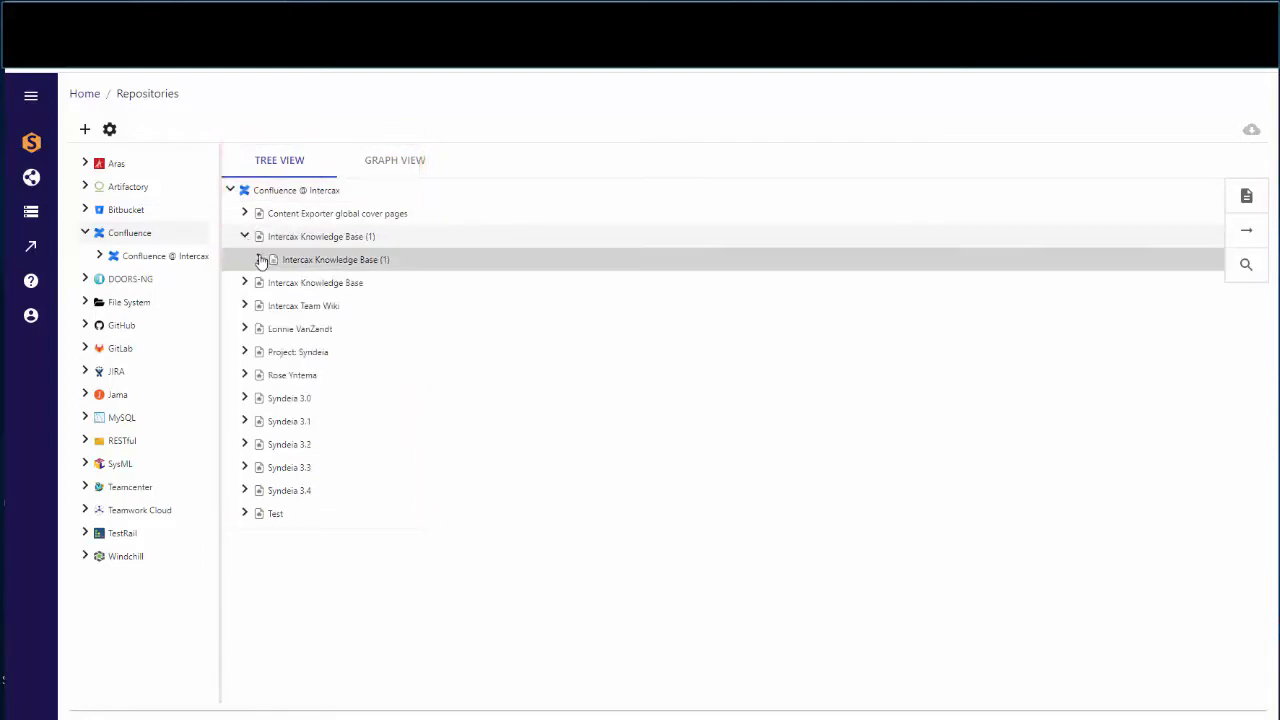
left_click(259, 260)
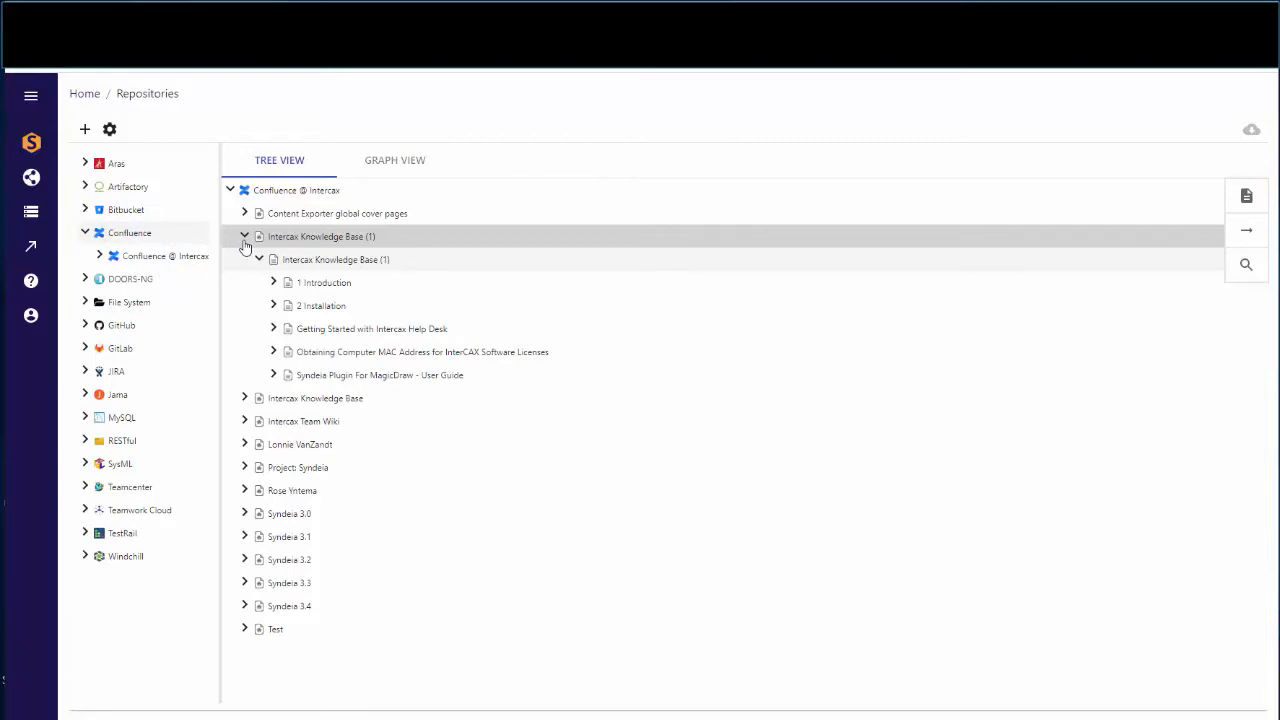
Review the details of the Intercax Knowledge Base (1) page with its properties sorted alphabetically, and close the details
right_click(322, 256)
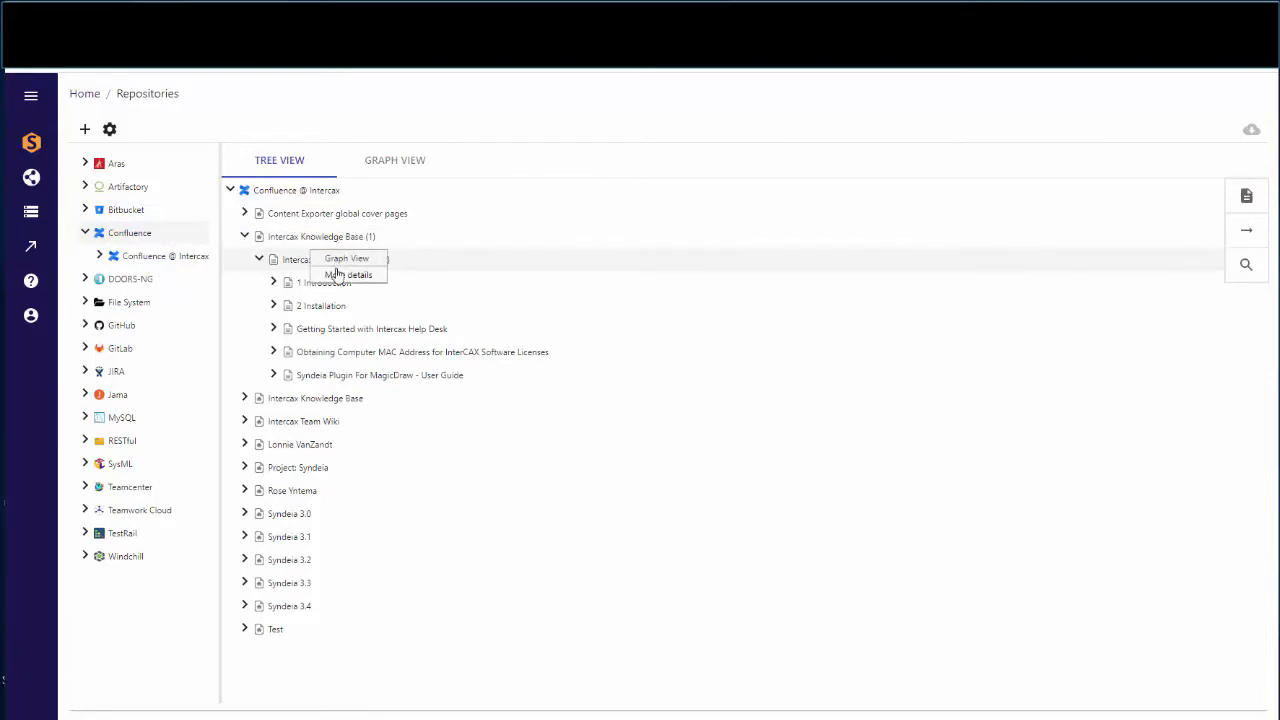
left_click(338, 274)
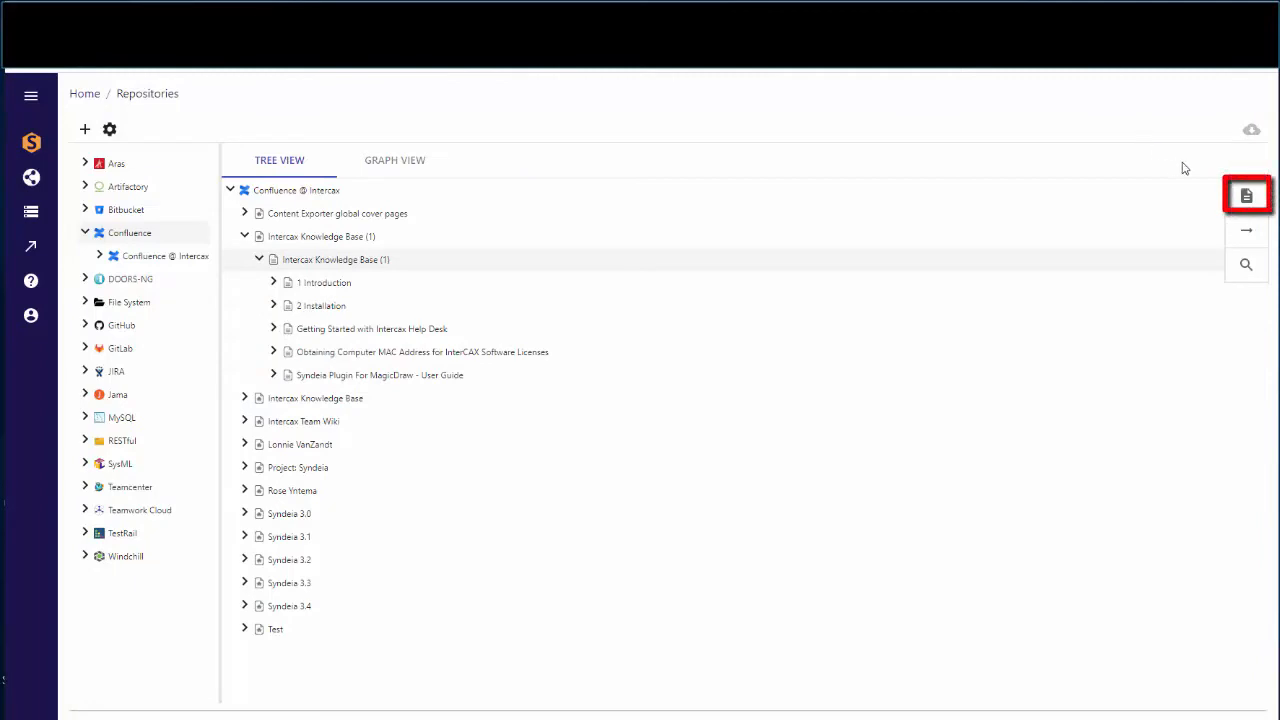
left_click(1250, 199)
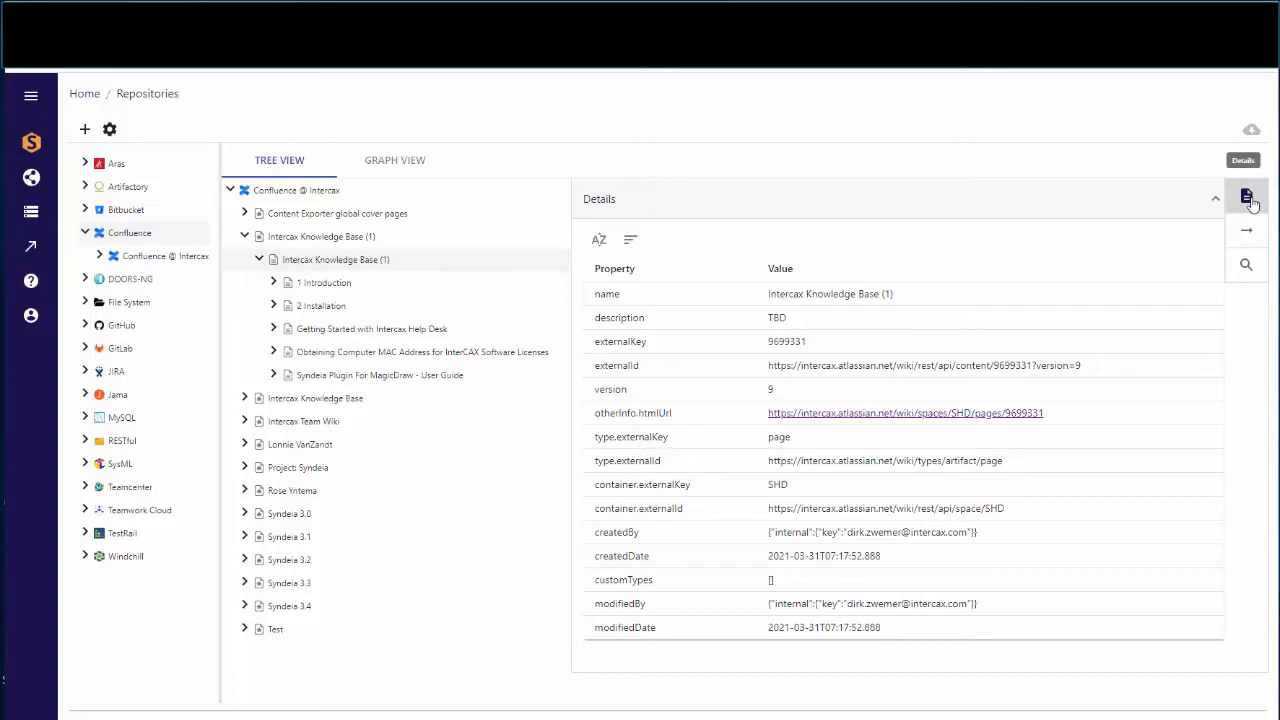
left_click(601, 242)
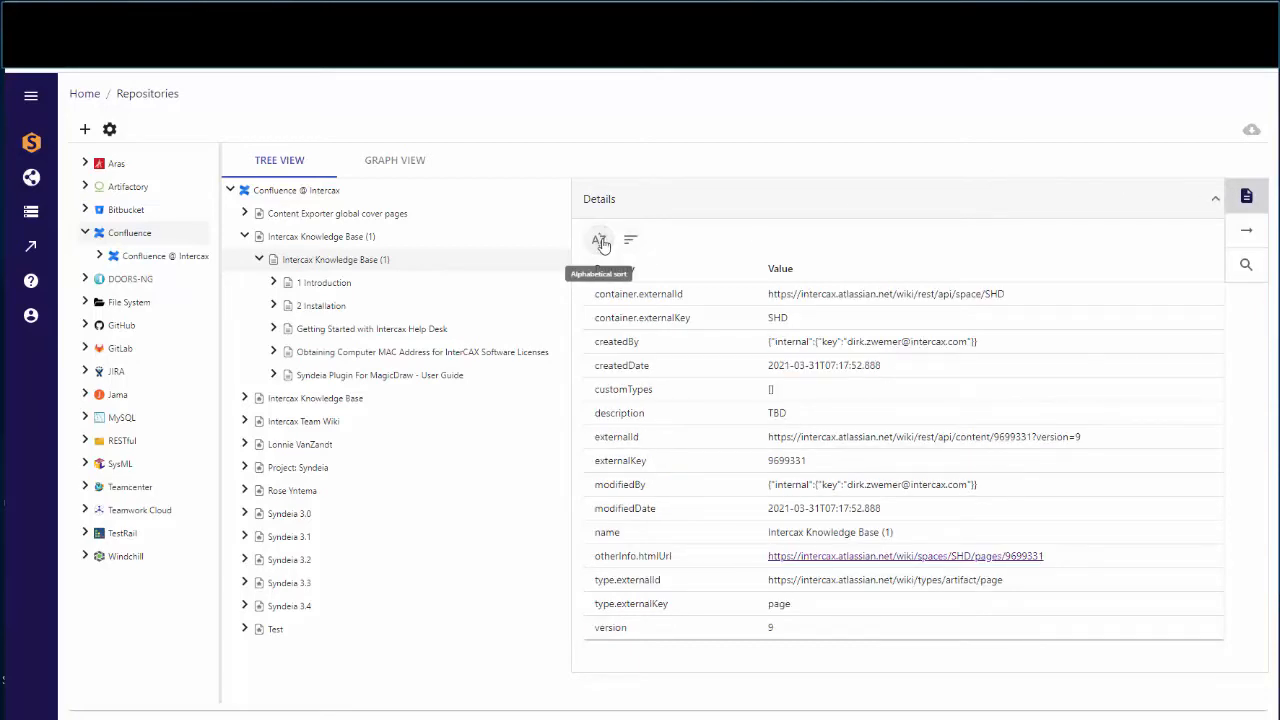
left_click(1240, 200)
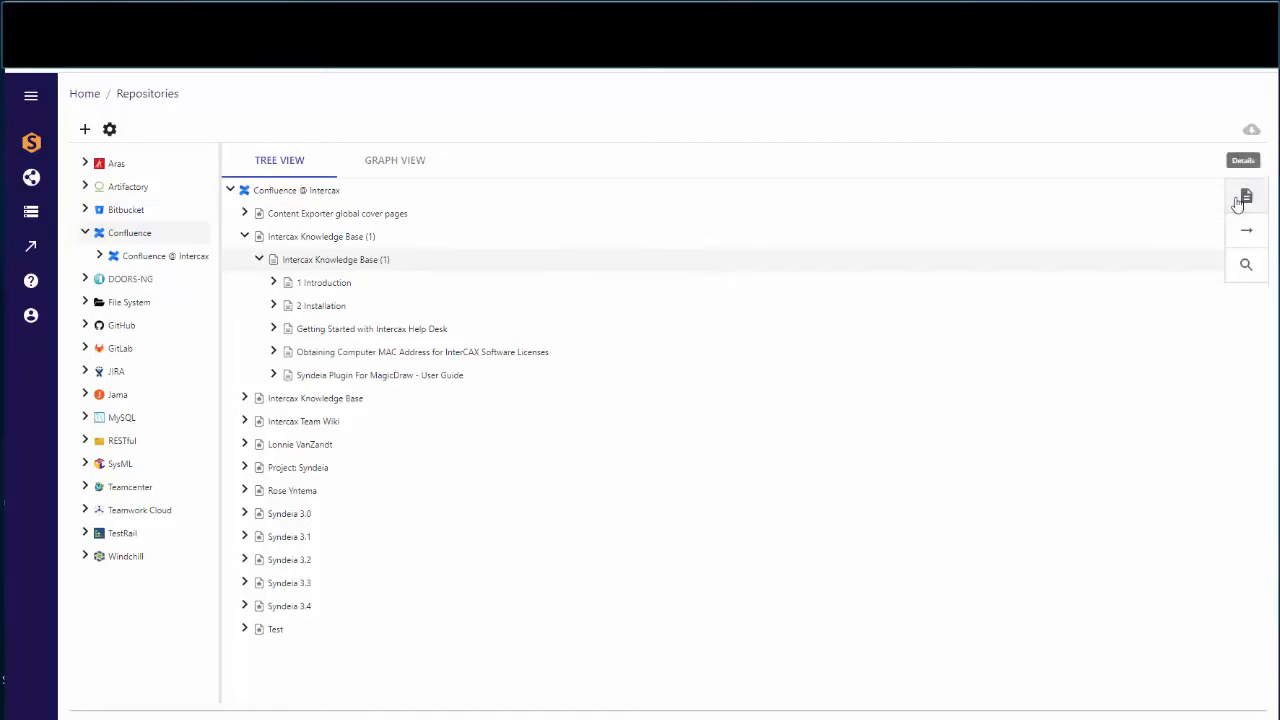
Run a simple page search in the space SHD-Intercax Knowledge Base (1) for titles containing "Installation"
left_click(1245, 266)
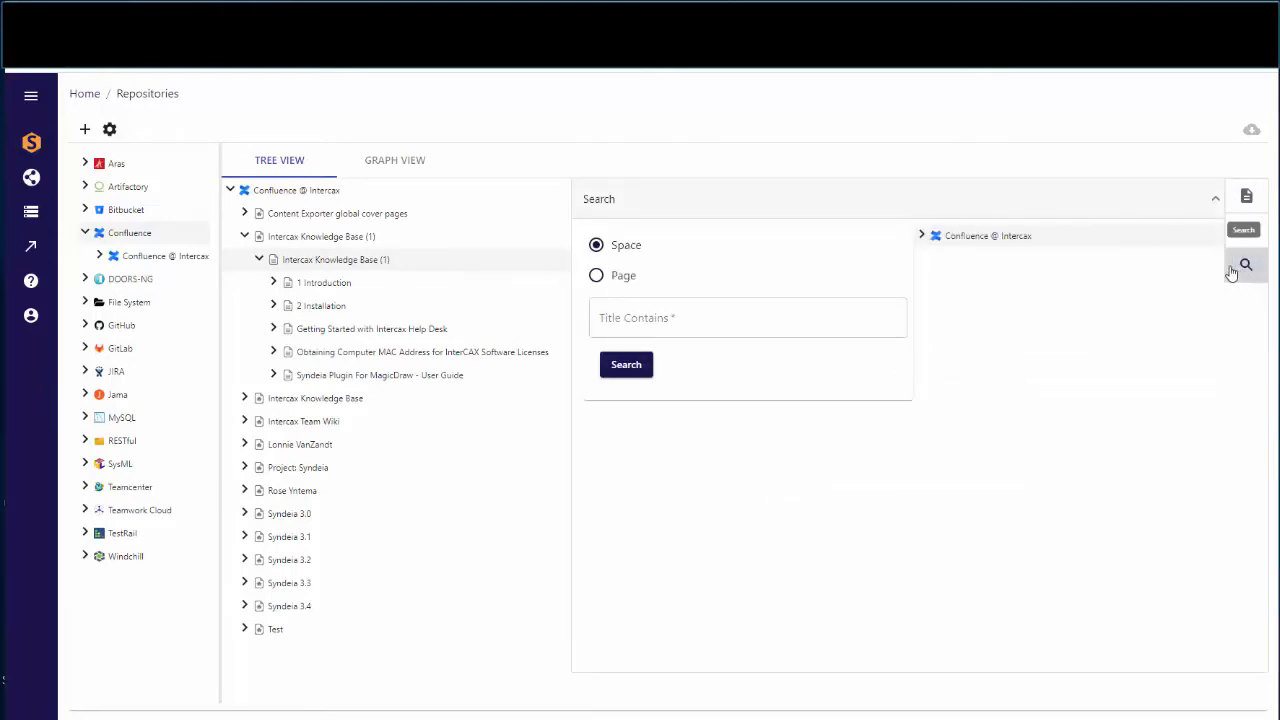
left_click(596, 278)
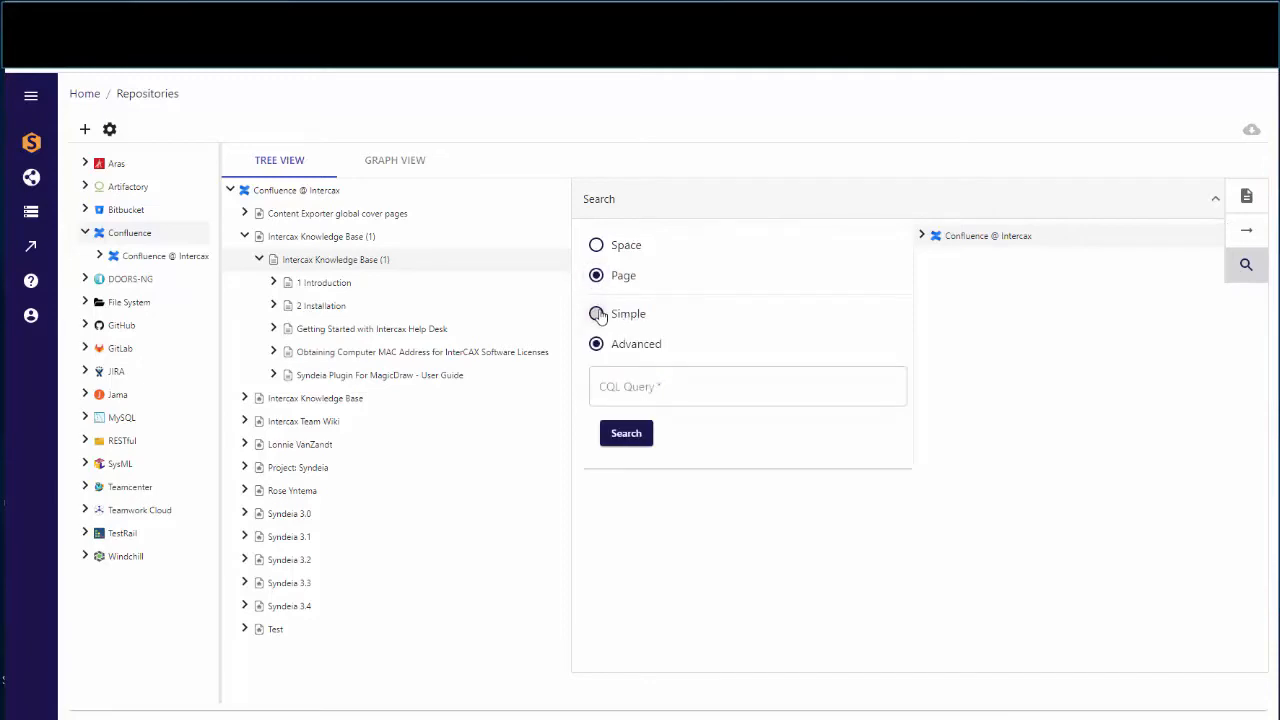
left_click(597, 314)
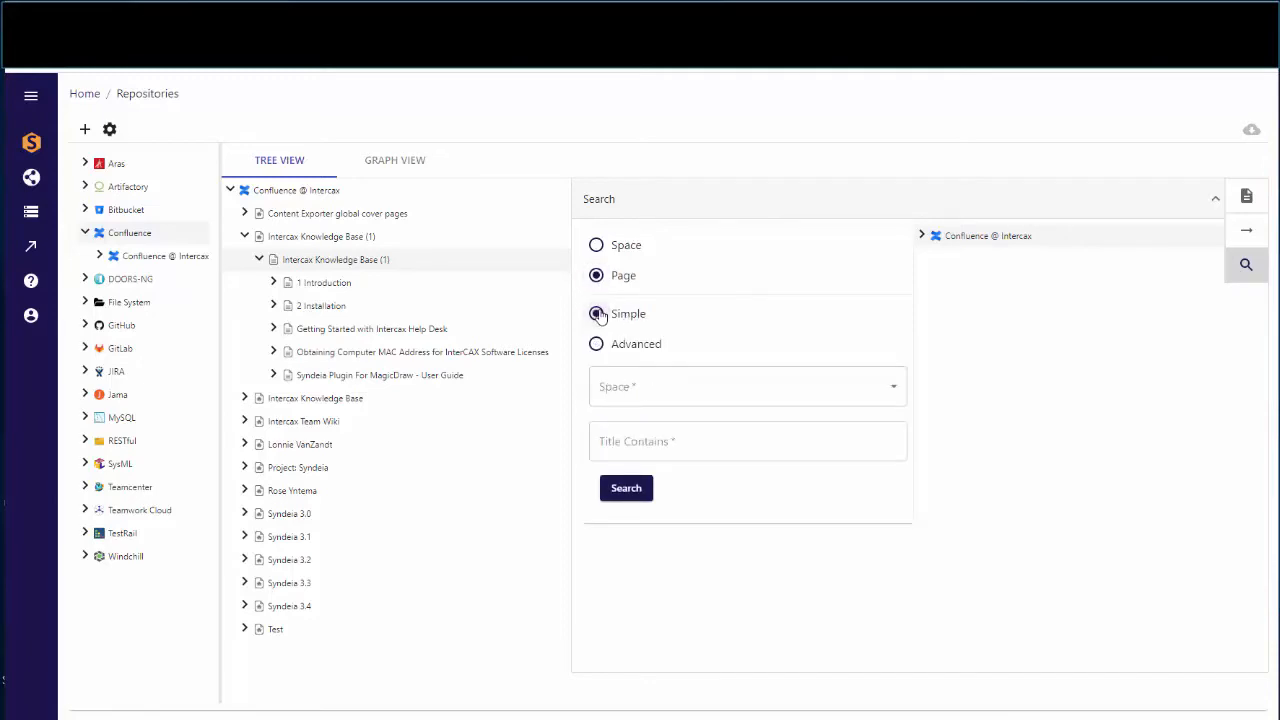
left_click(890, 389)
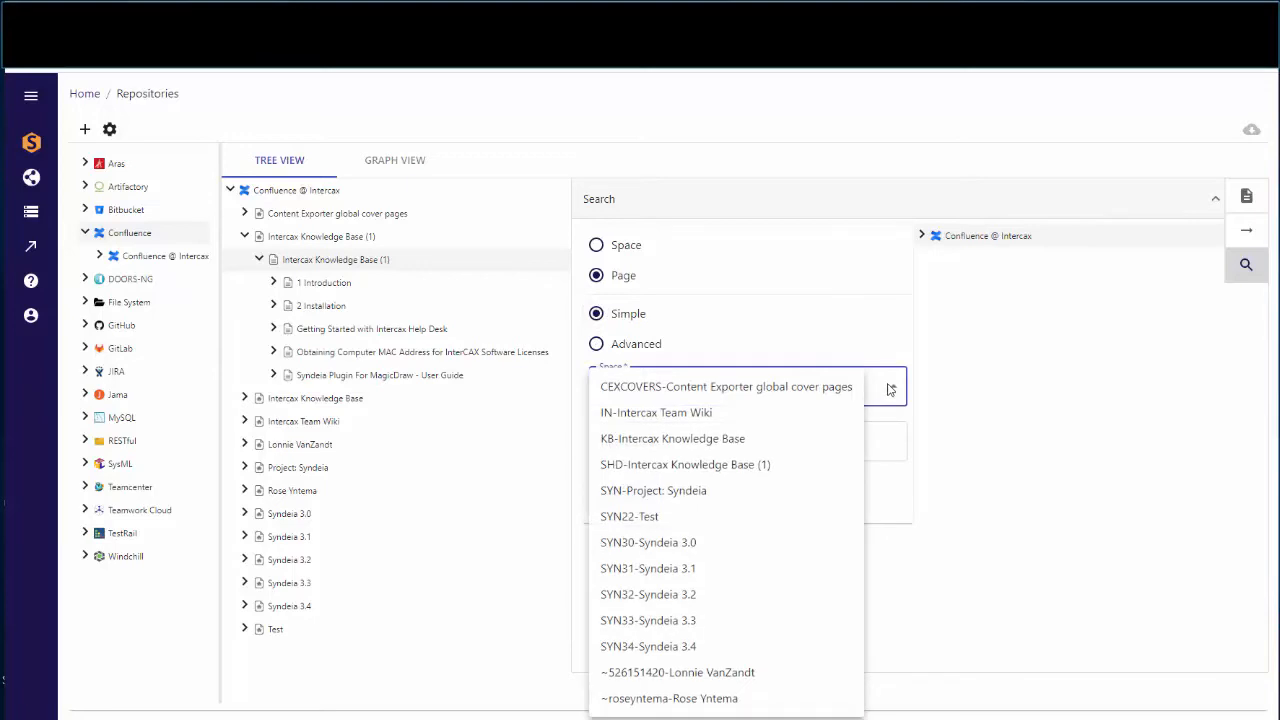
left_click(720, 465)
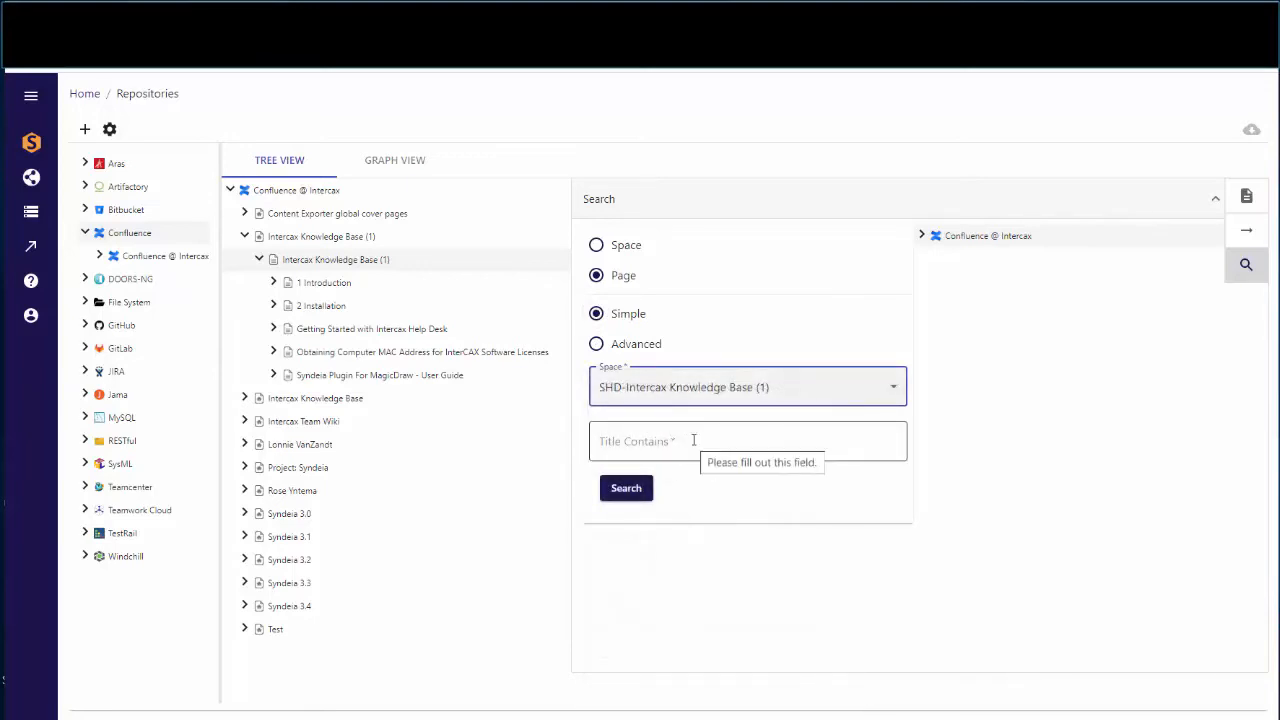
left_click(680, 434)
type("Installa")
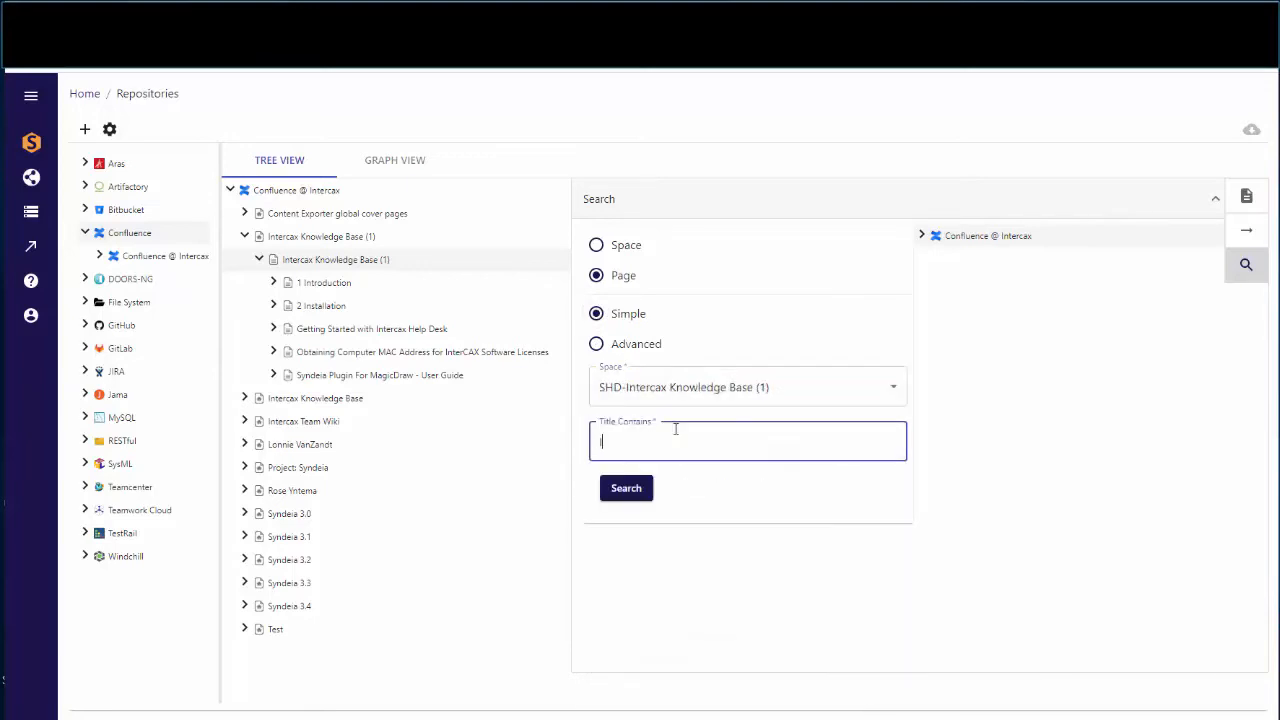
type("tion")
left_click(630, 492)
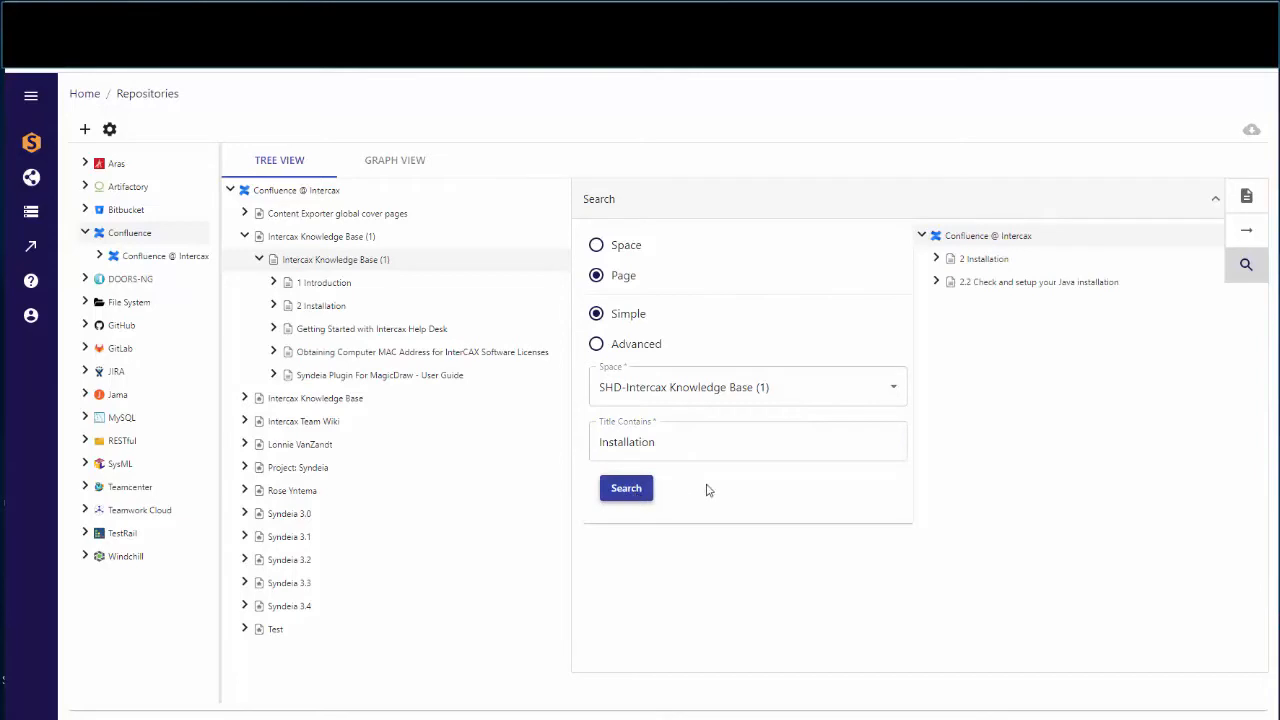
Check the available actions for the 2 Installation search result, and switch the page search to Advanced
right_click(993, 260)
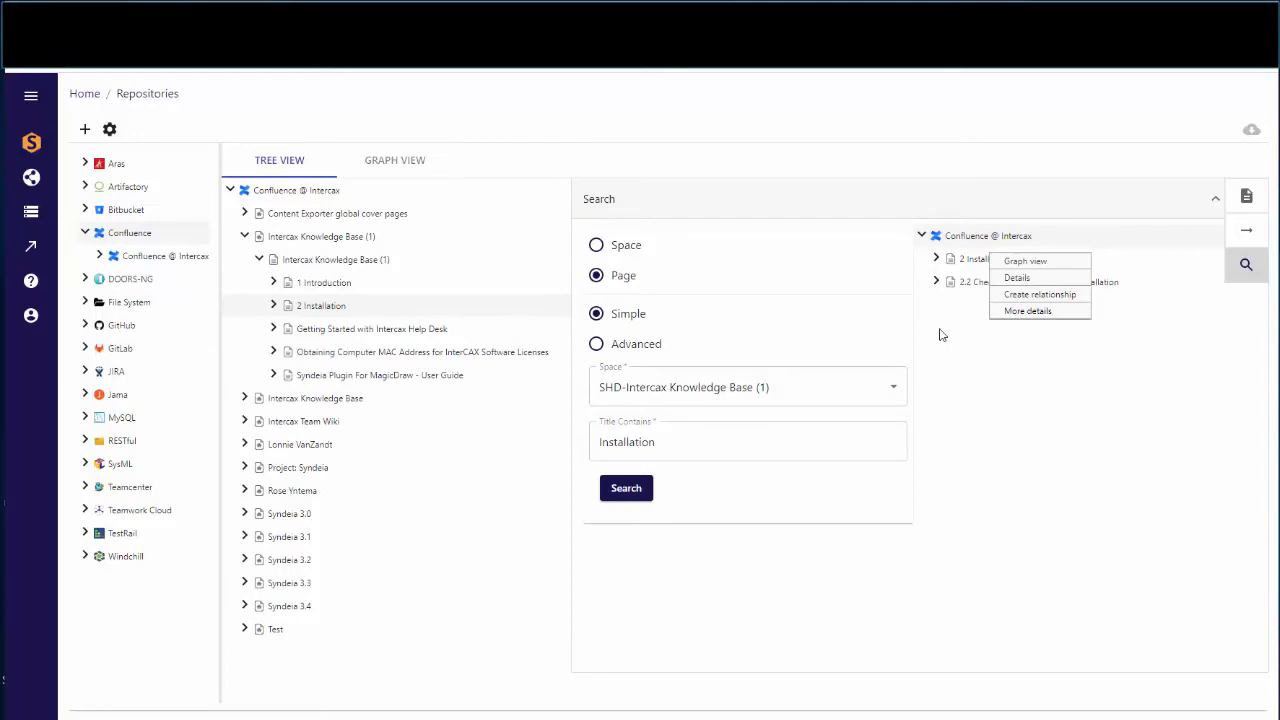
left_click(597, 346)
left_click(597, 345)
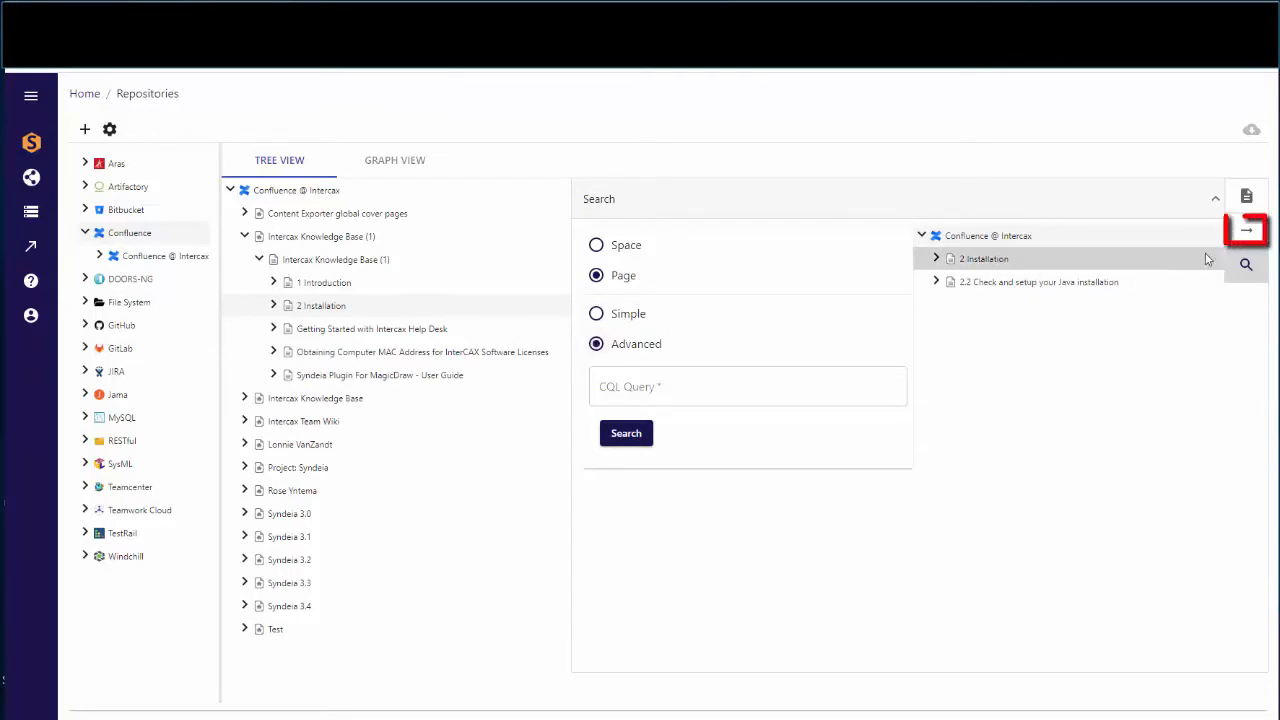
Show the relations of the Intercax Knowledge Base (1) page and open the intra-model target 14452392
left_click(1246, 230)
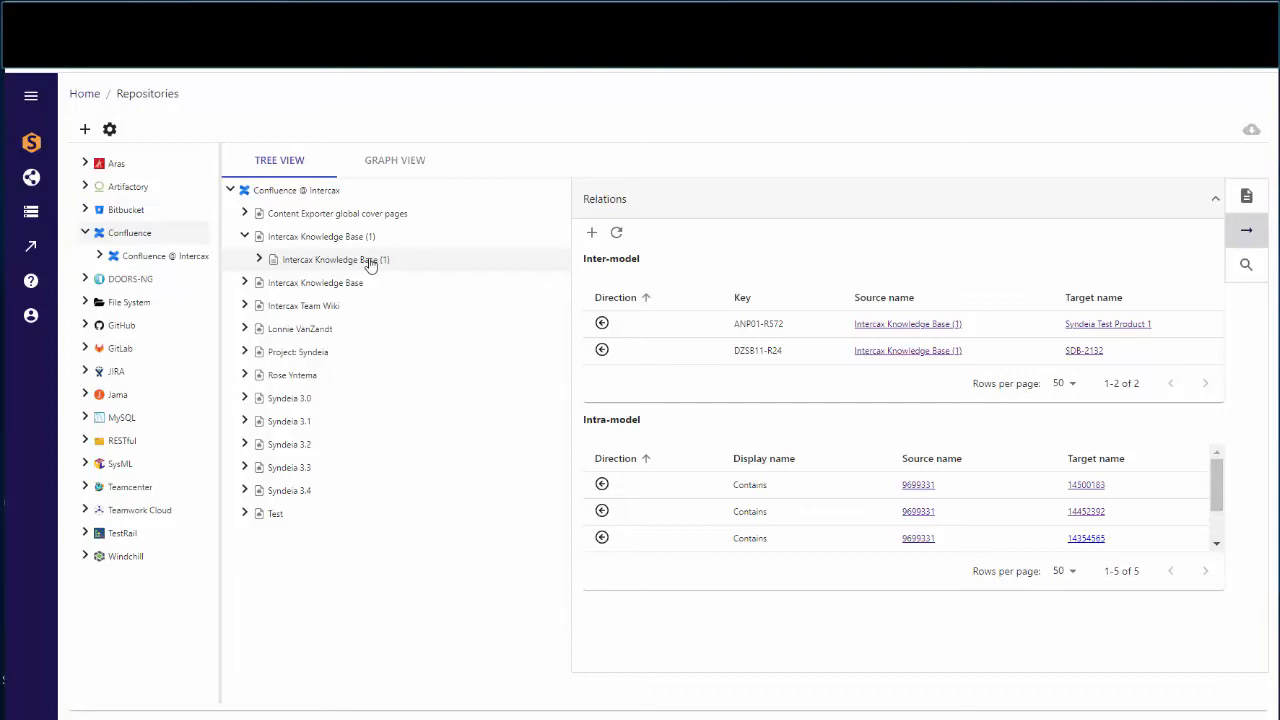
left_click(1088, 513)
Start a new reference relationship from Intercax Knowledge Base (1) in the existing DZSB11 project
left_click(591, 232)
left_click(591, 233)
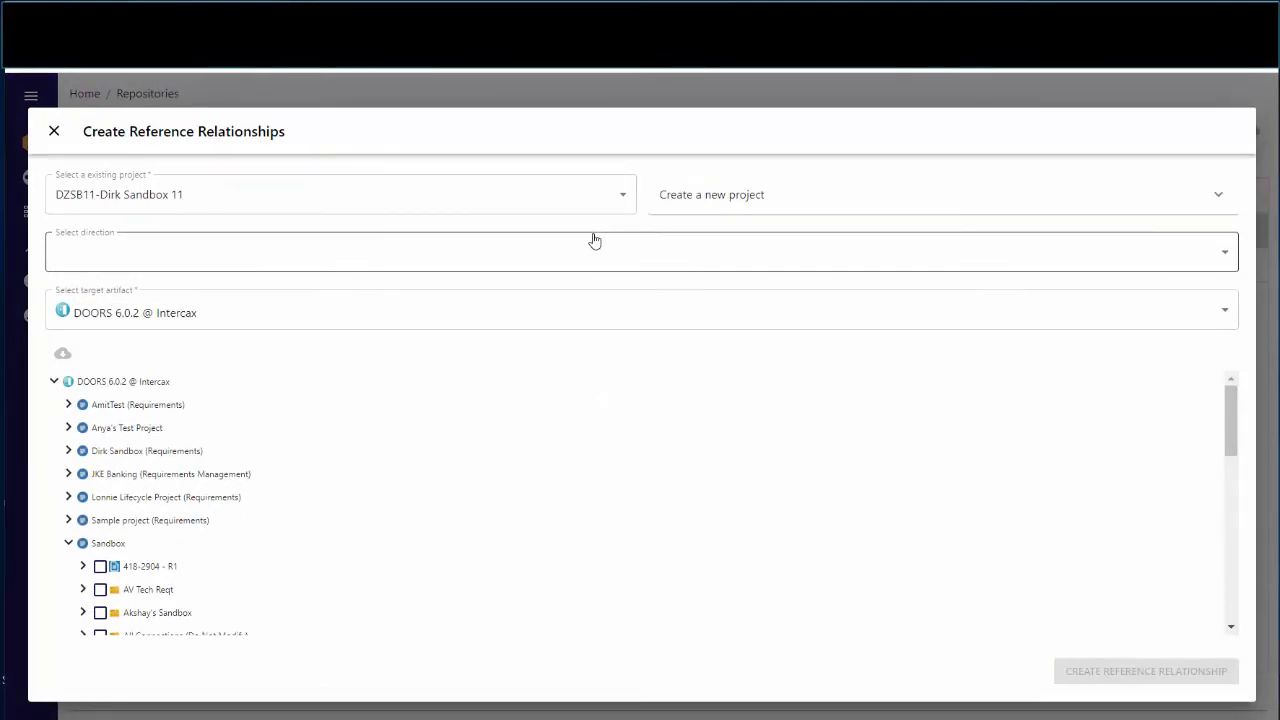
left_click(622, 197)
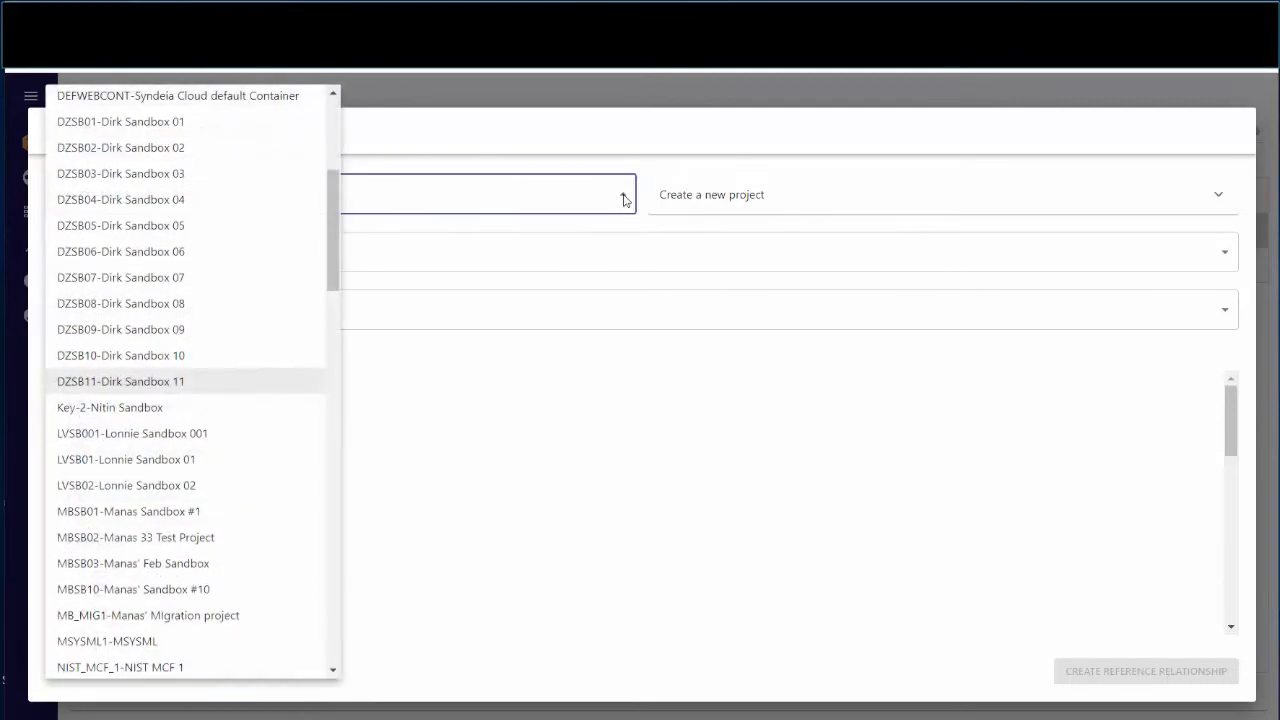
left_click(196, 390)
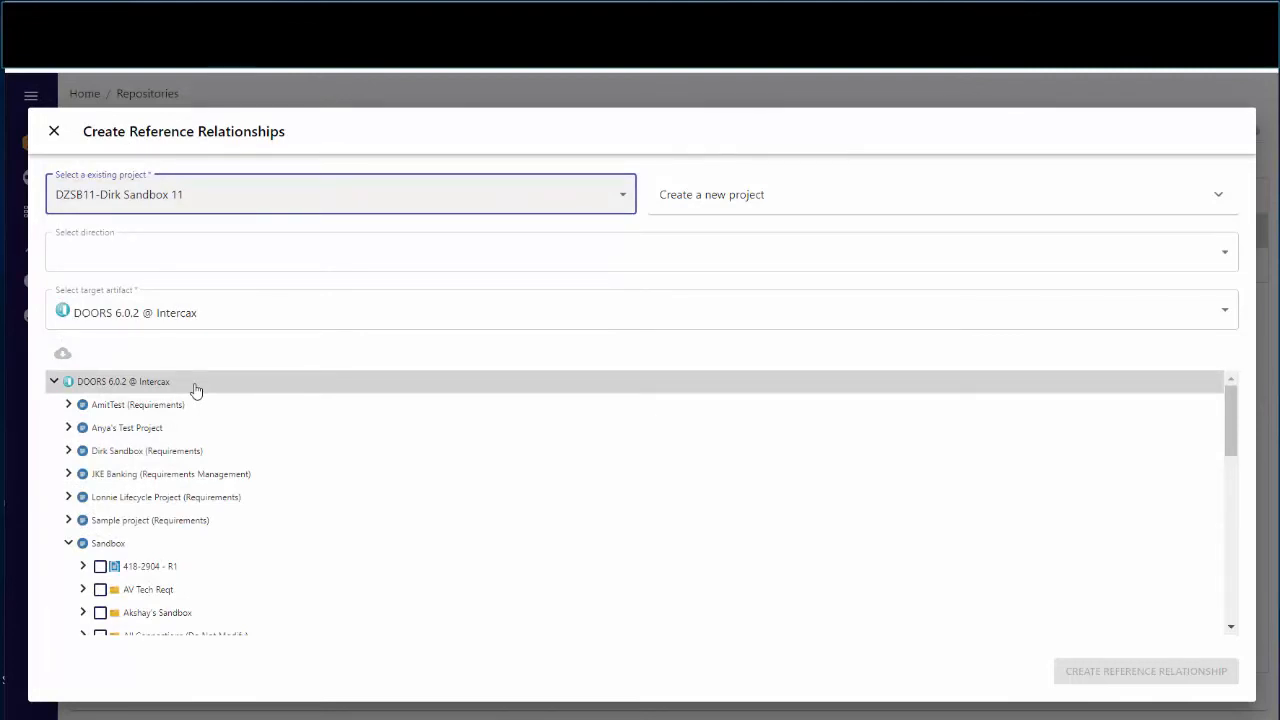
Choose the requirement 1899-Another Req in the DOORS 6.0.2 @ Intercax Sandbox project as the relationship's target artifact
left_click(1227, 311)
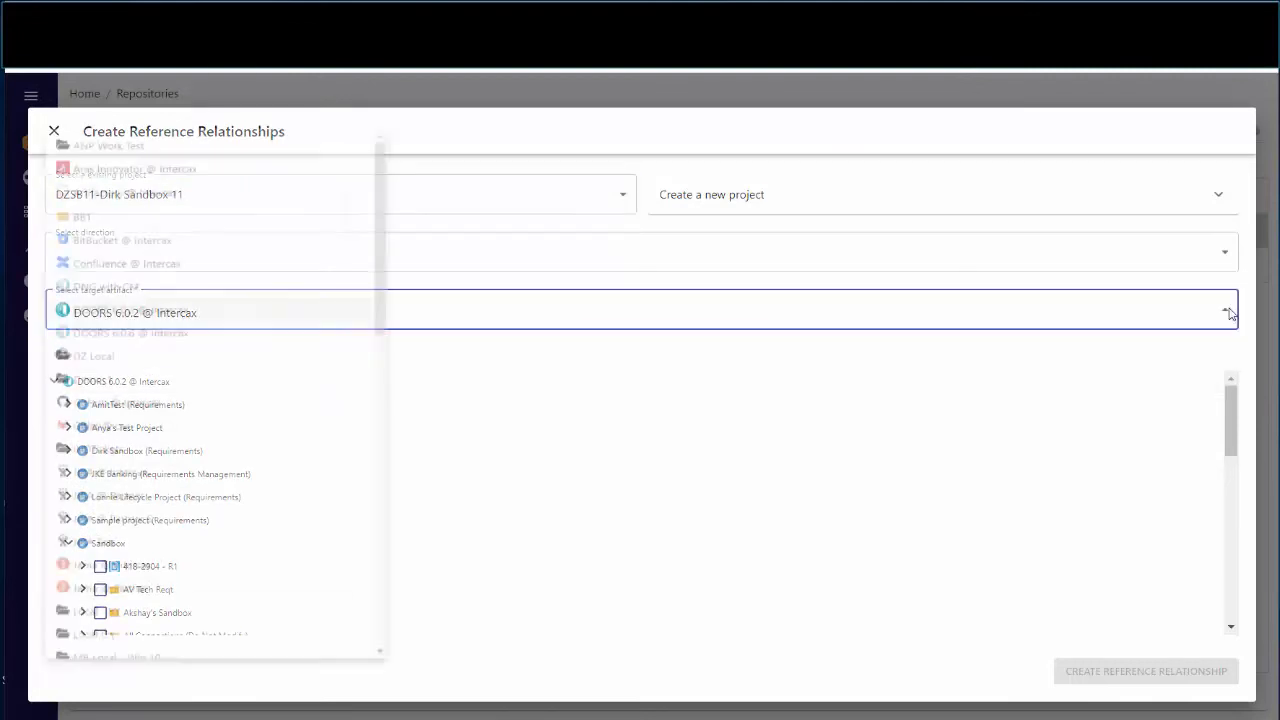
left_click(278, 310)
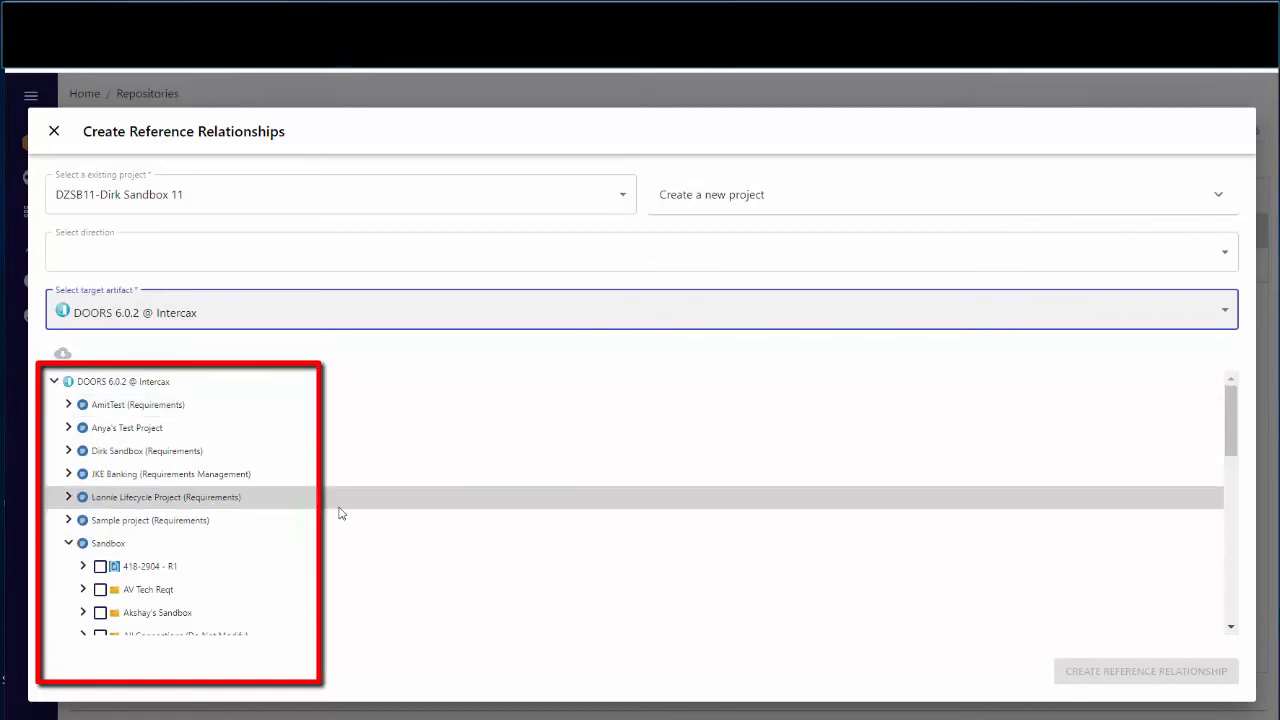
scroll(336, 515, "down", 4)
left_click(100, 478)
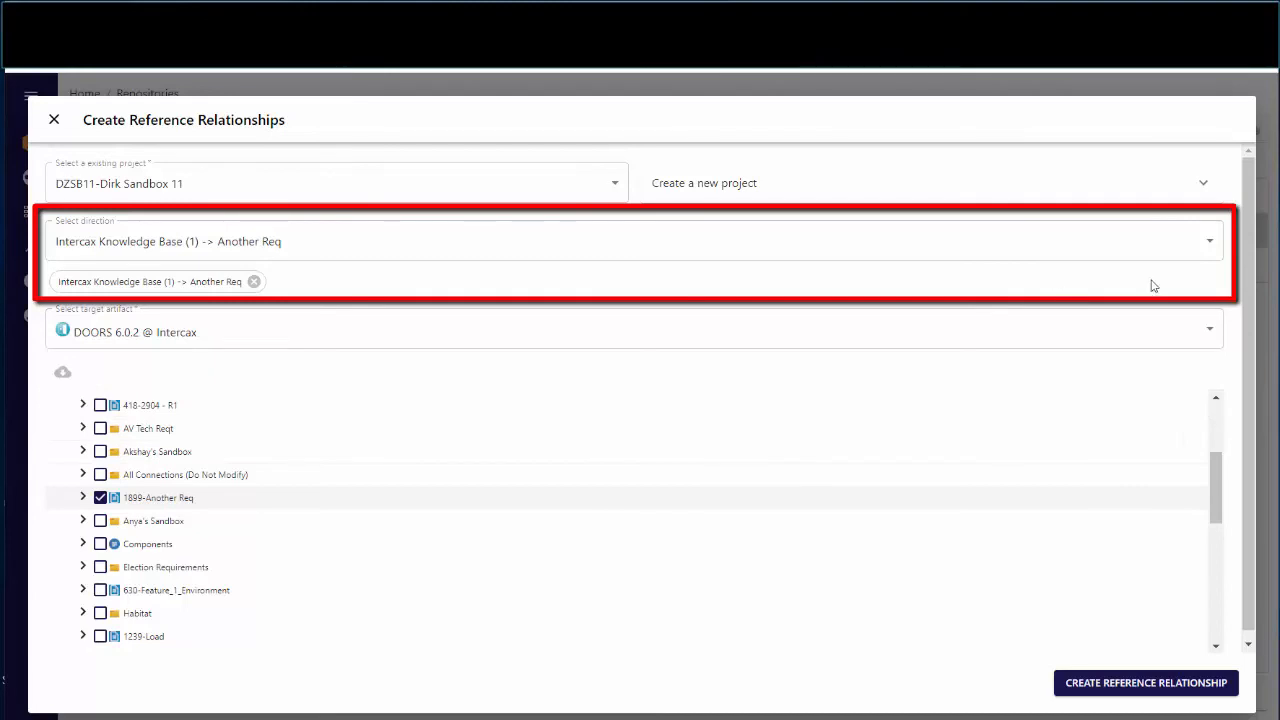
Create the reference relationship with direction Intercax Knowledge Base (1) -> Another Req and refresh the relations list
left_click(1211, 247)
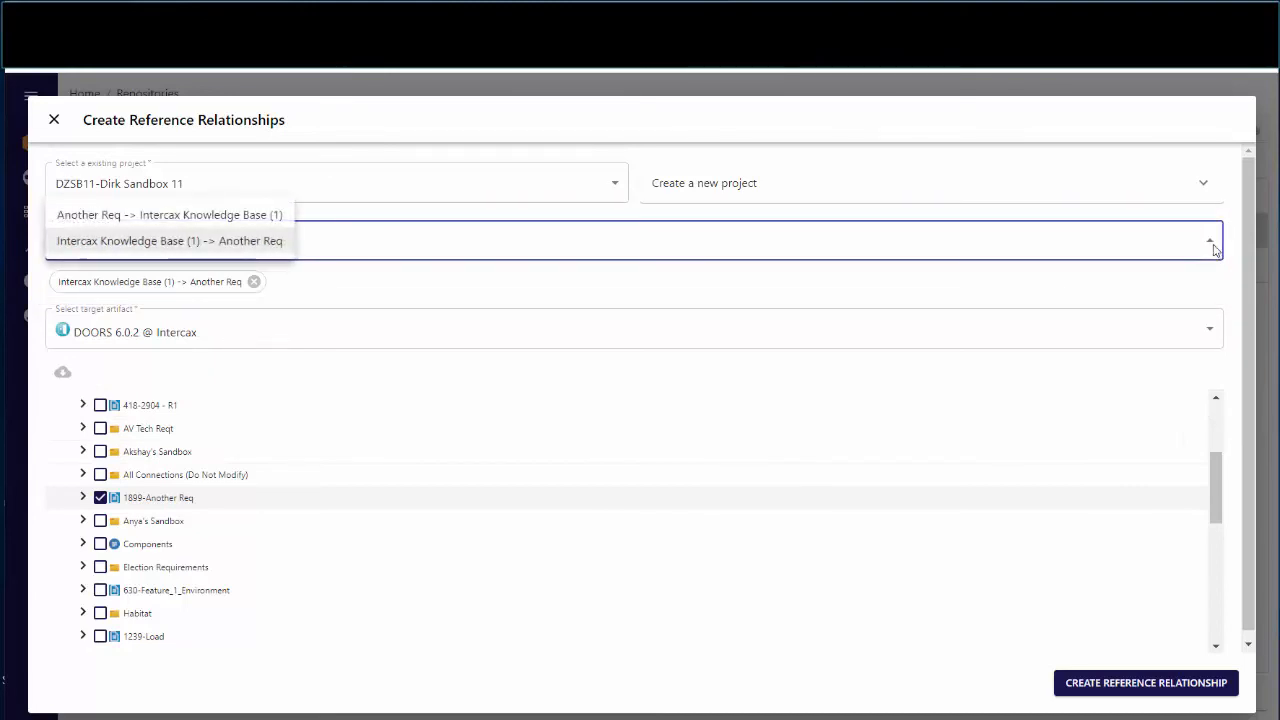
left_click(1213, 249)
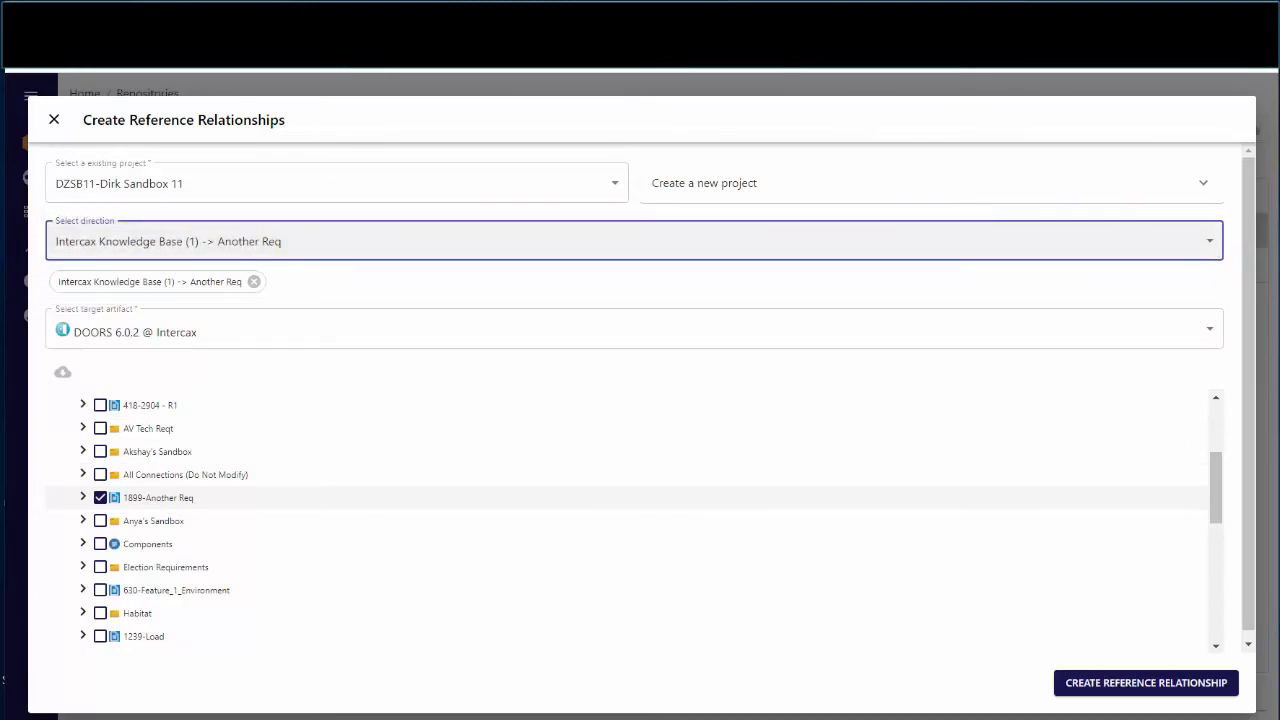
left_click(1153, 690)
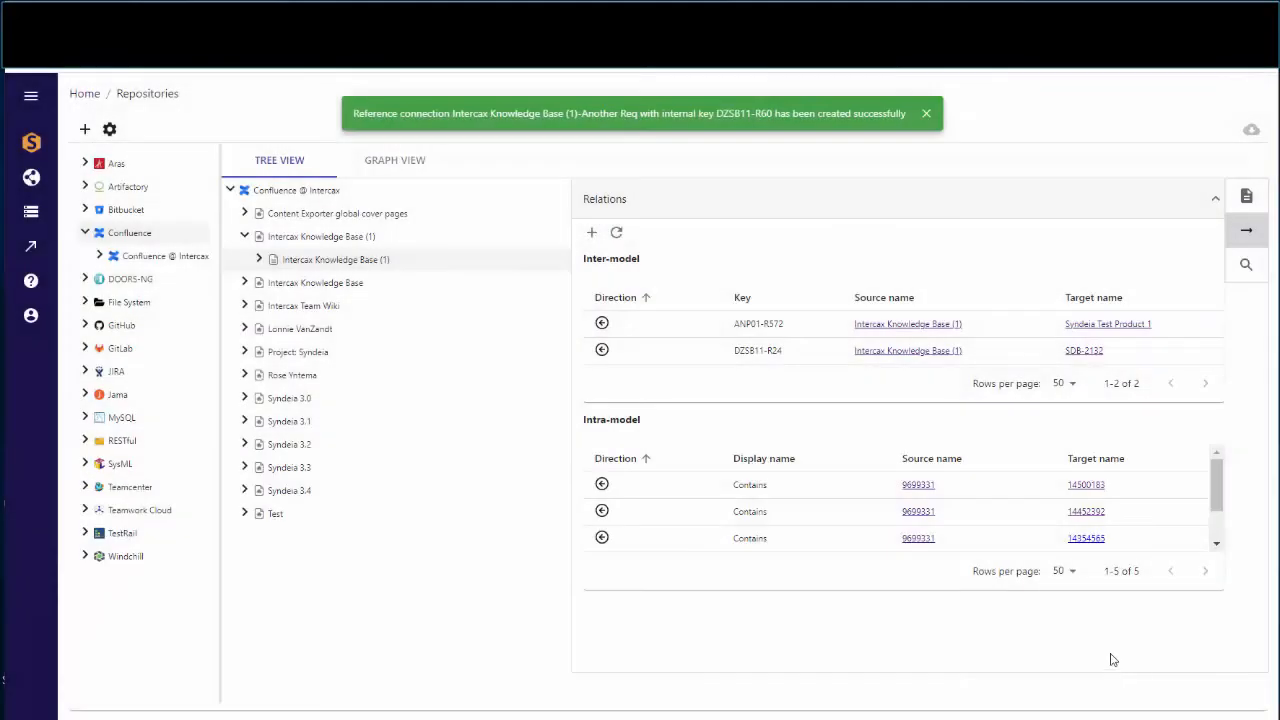
left_click(616, 233)
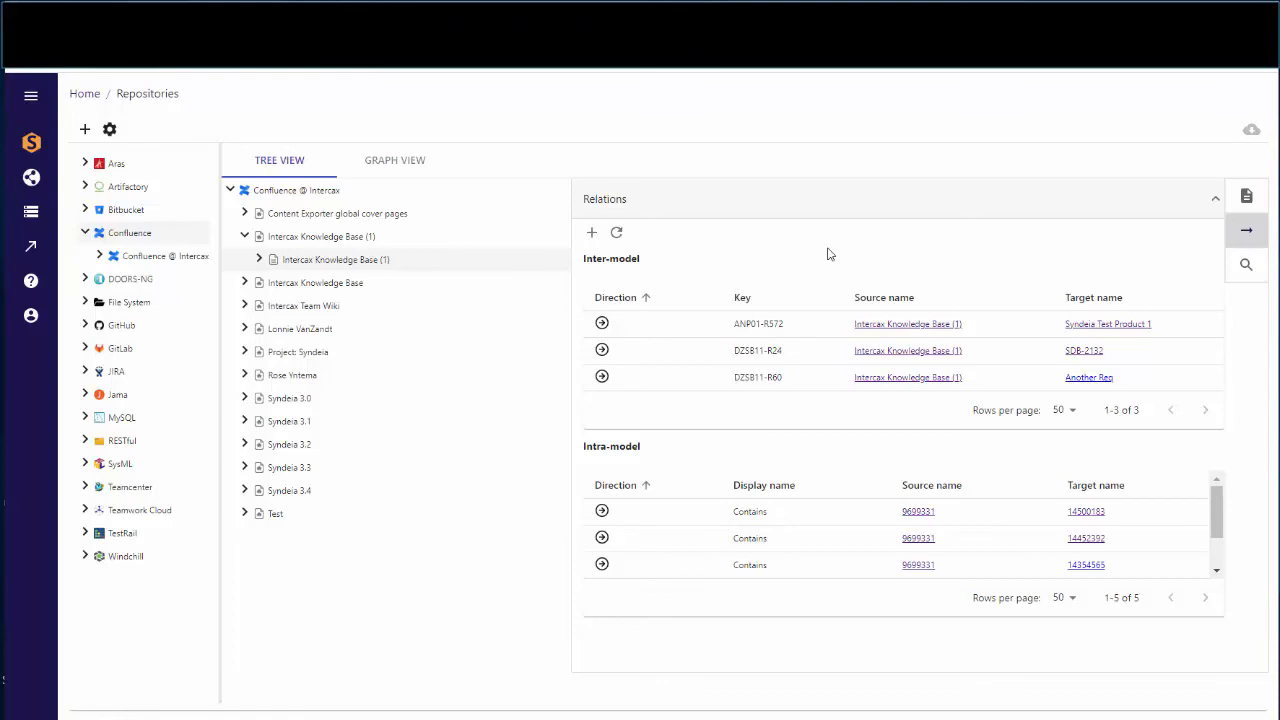
Display the Intercax Knowledge Base (1) page as a graph and expand its node to show related artifacts
right_click(355, 264)
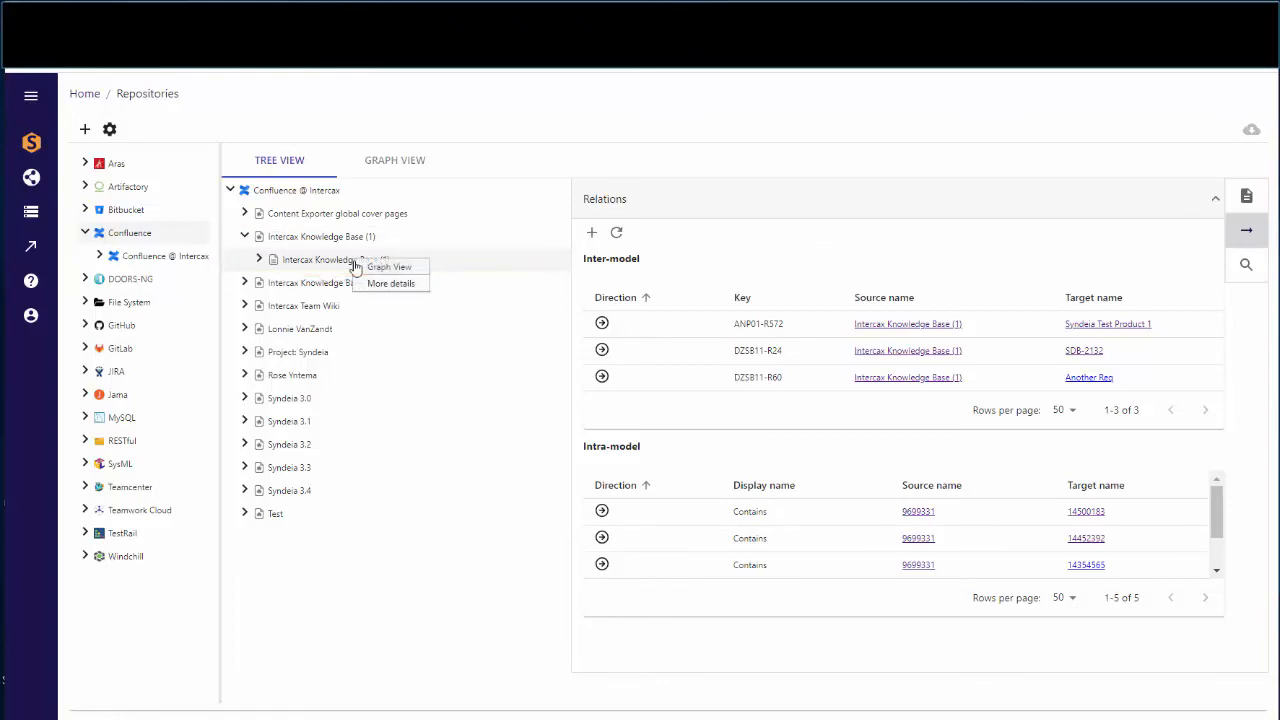
left_click(424, 272)
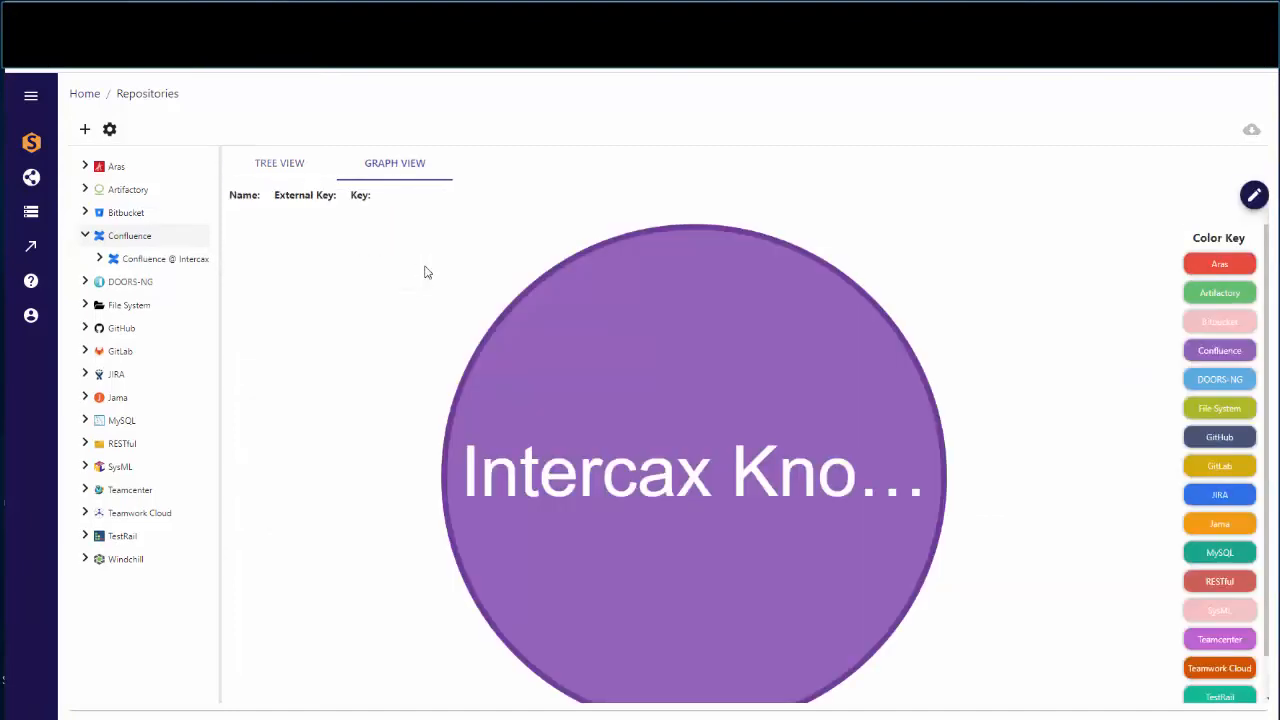
left_click(622, 285)
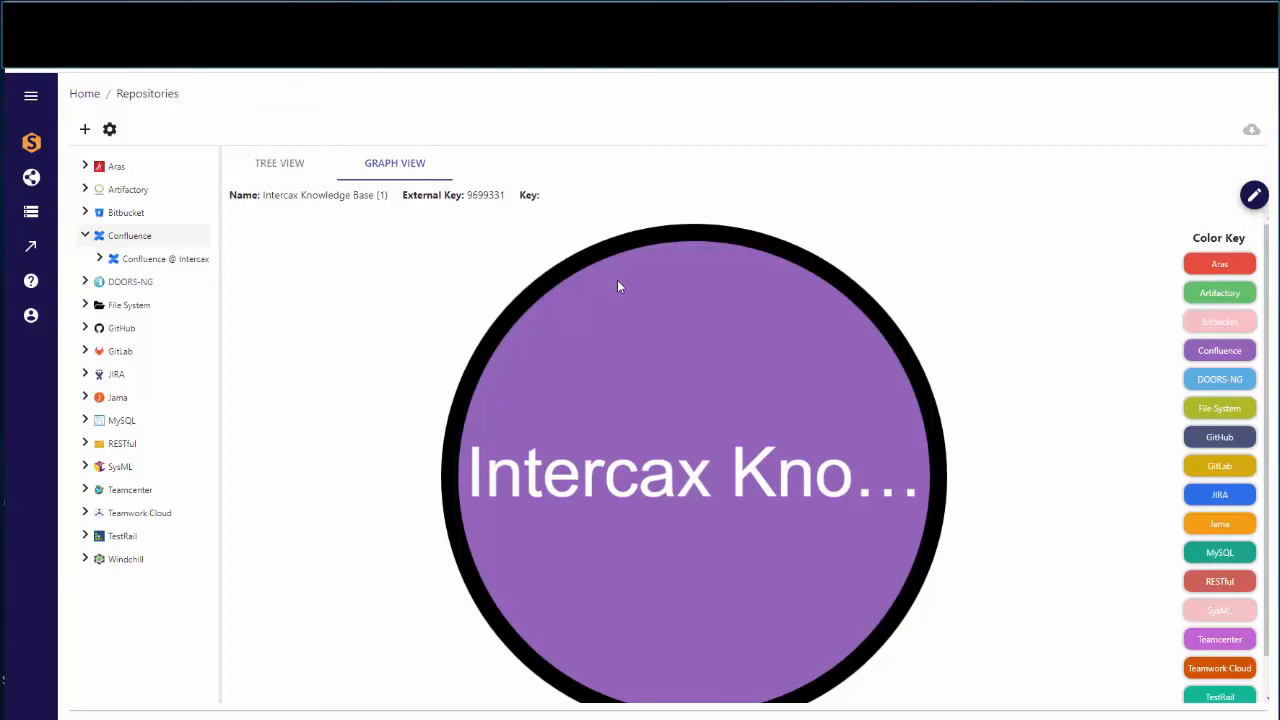
right_click(618, 287)
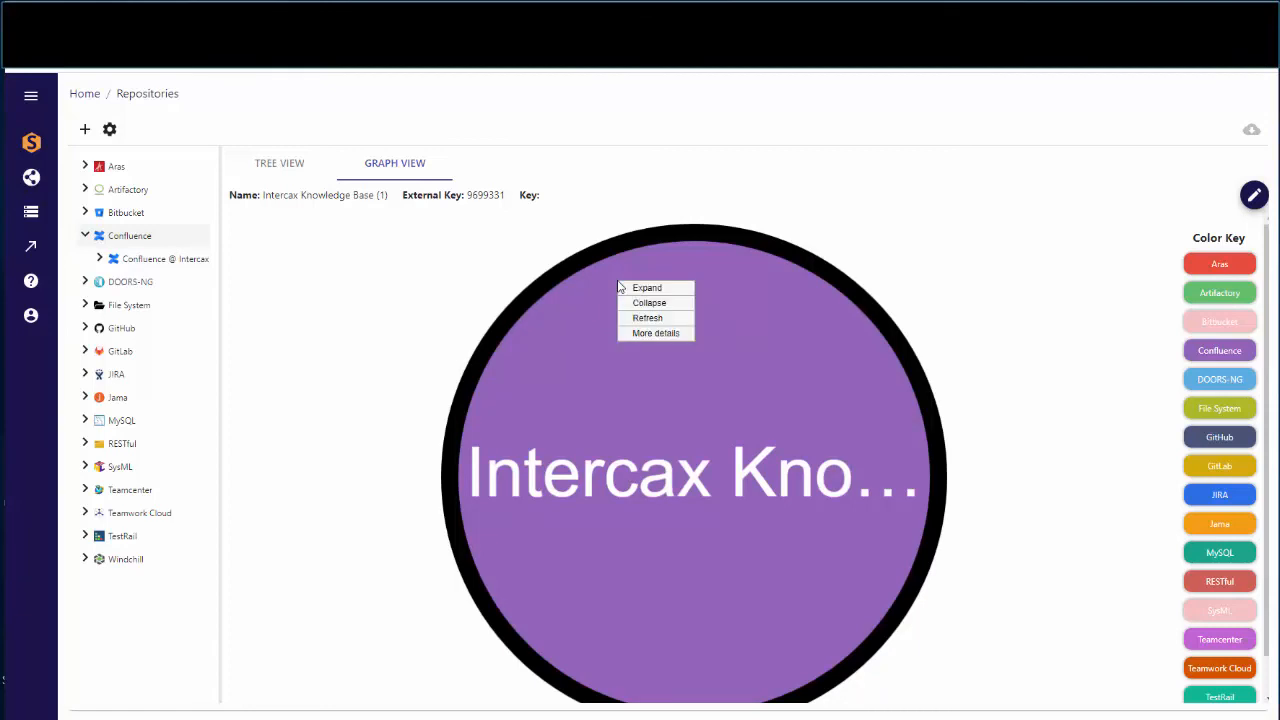
left_click(636, 289)
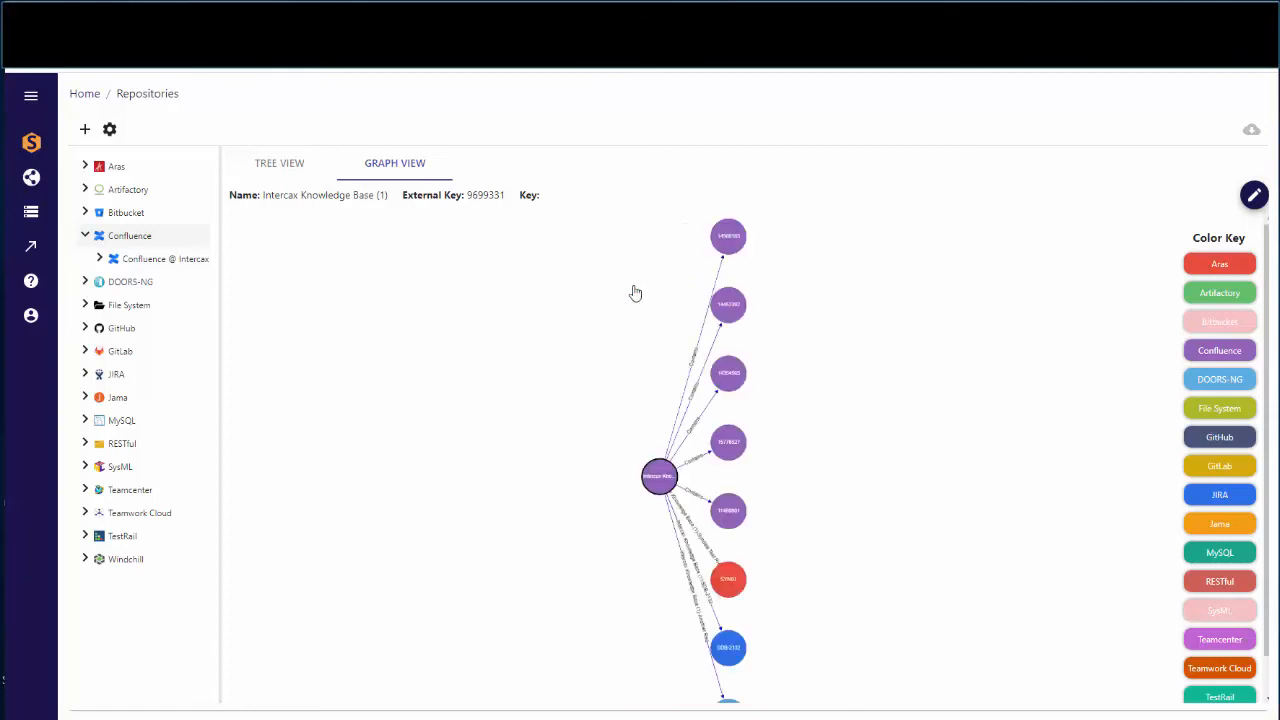
Expand the JIRA node SDB-2132 in the graph and inspect the artifacts linked to it
scroll(924, 391, "up", 4)
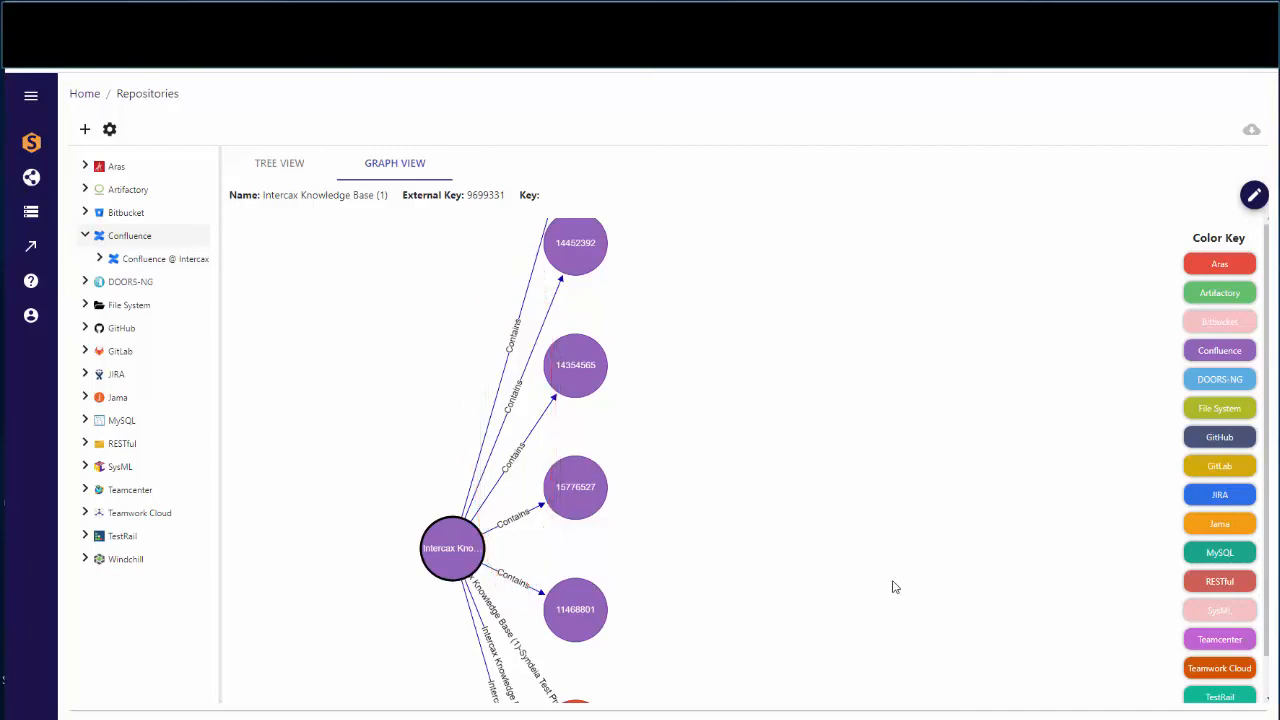
mouse_move(894, 586)
left_mouse_down()
mouse_move(888, 340)
mouse_move(903, 197)
left_mouse_up()
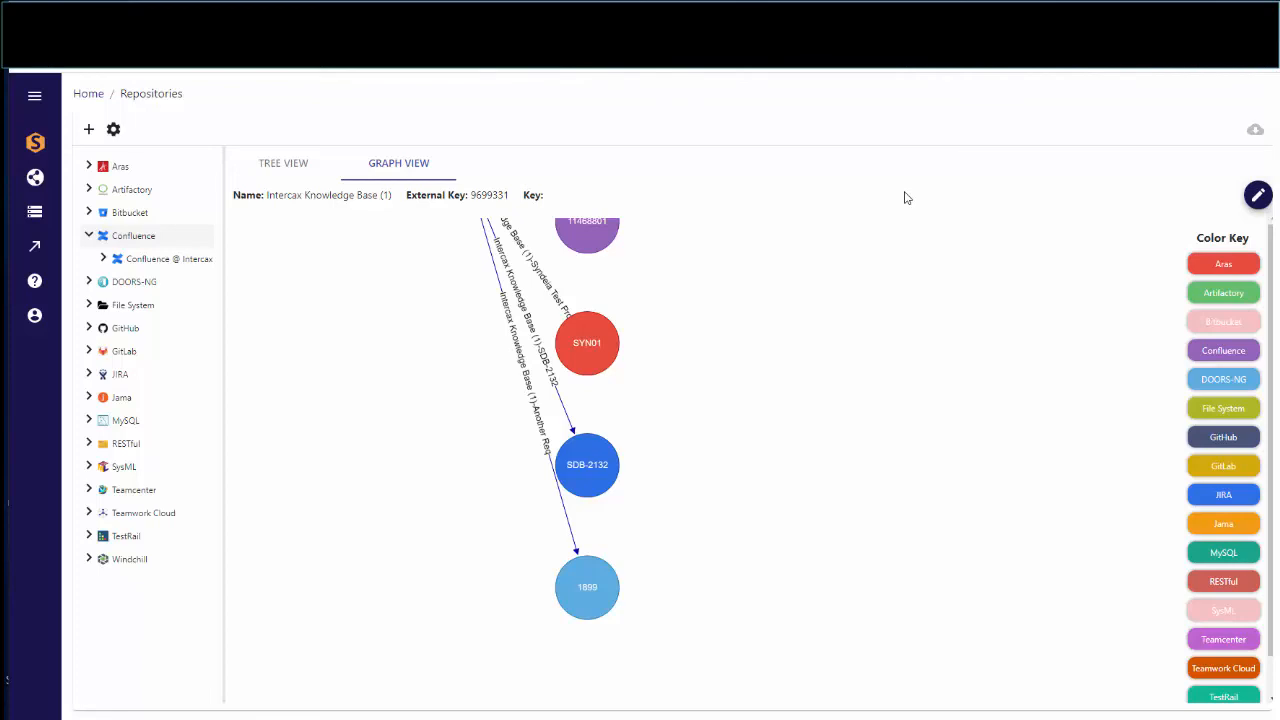
right_click(601, 467)
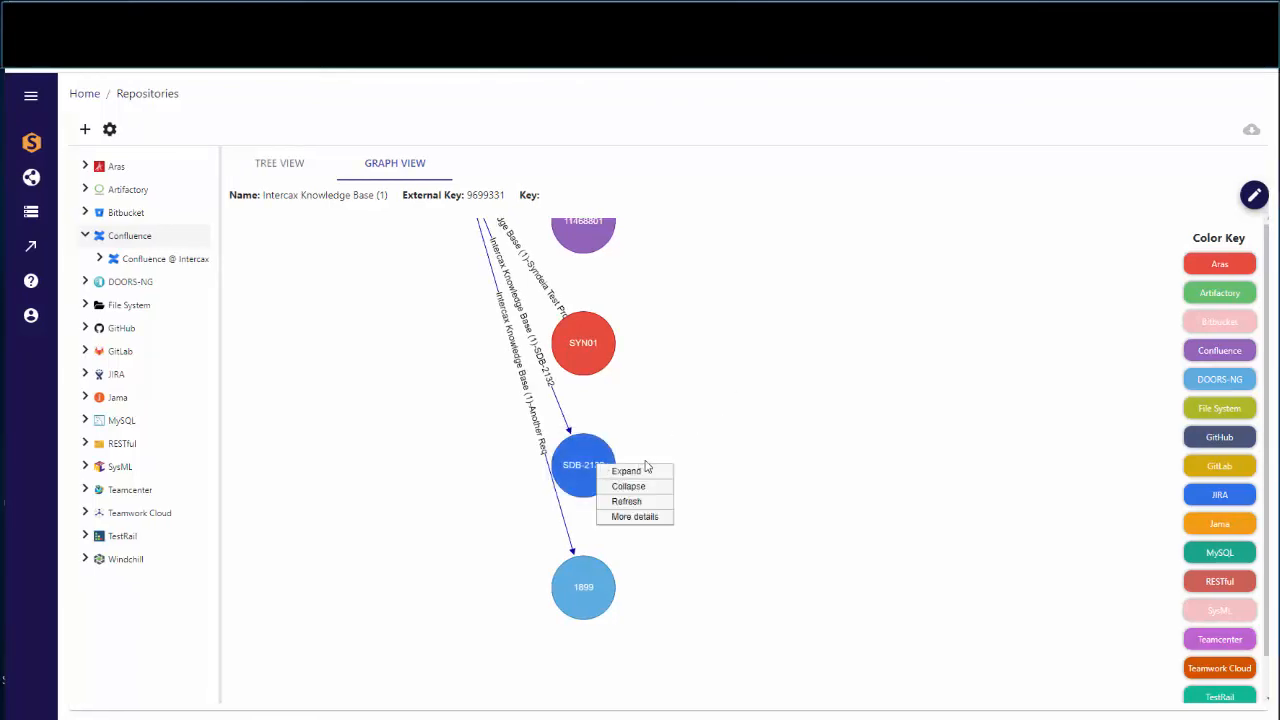
left_click(658, 530)
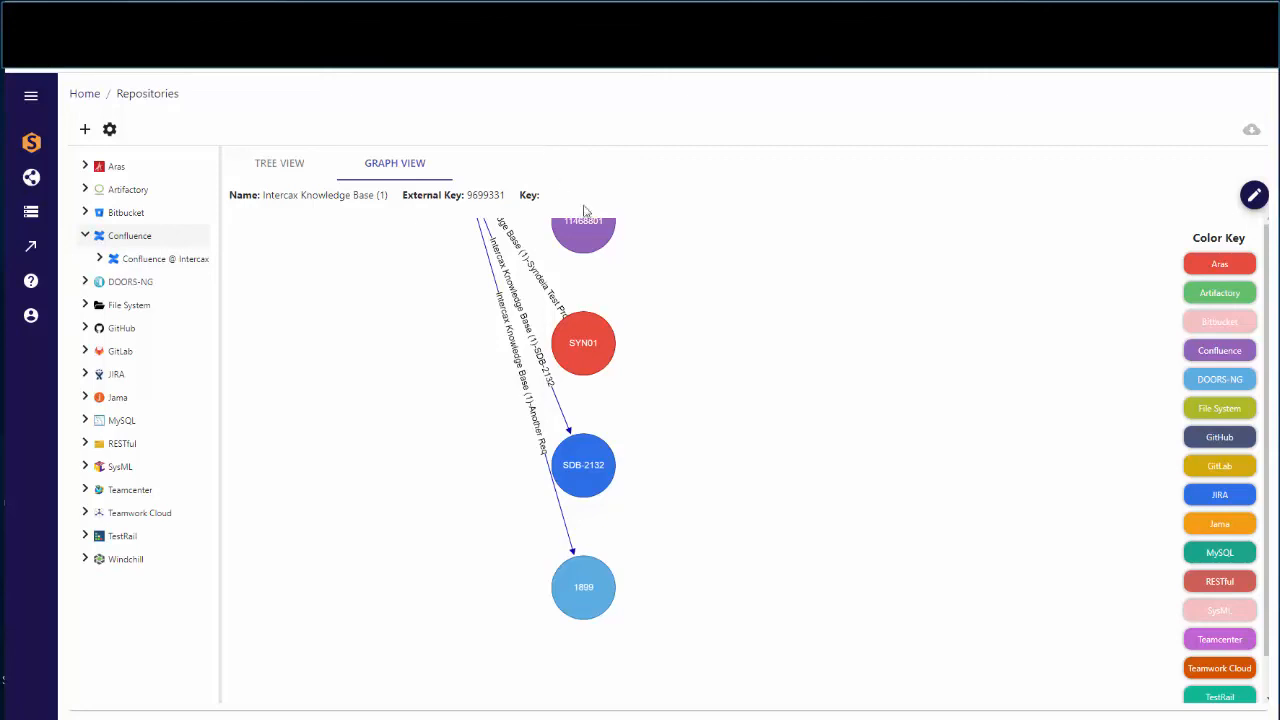
left_click(594, 458)
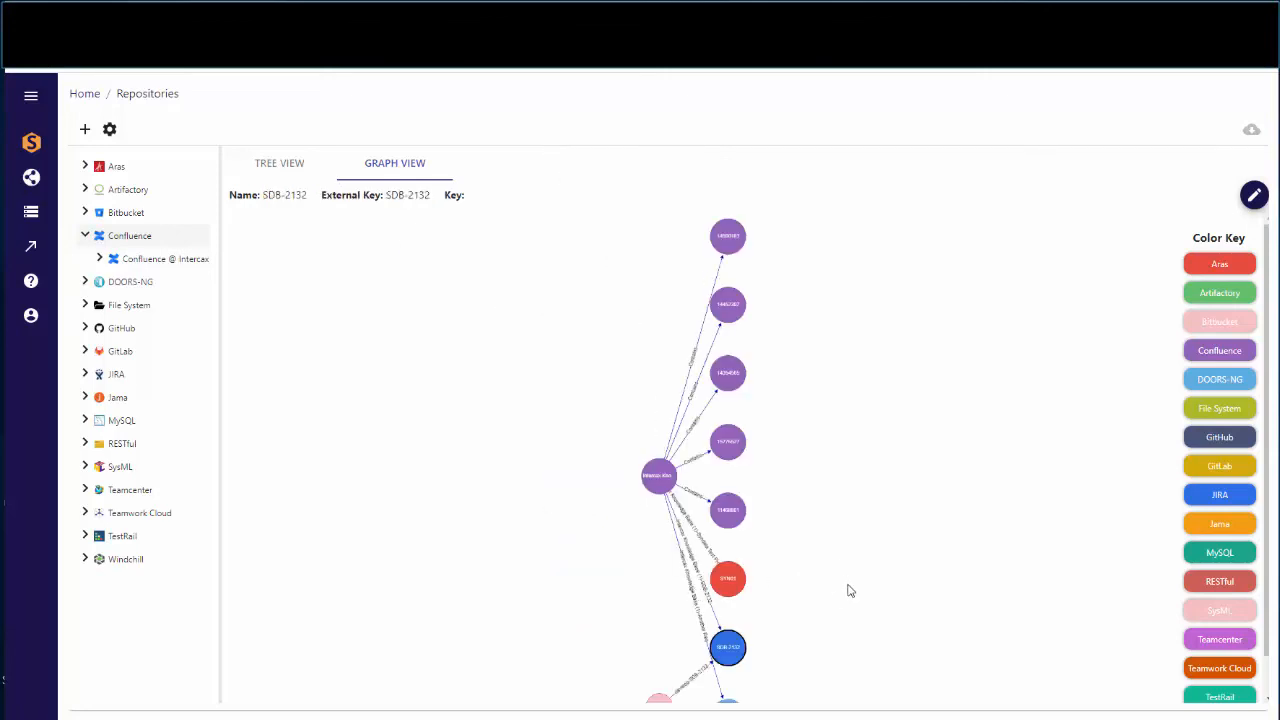
left_click_drag(846, 592, 789, 317)
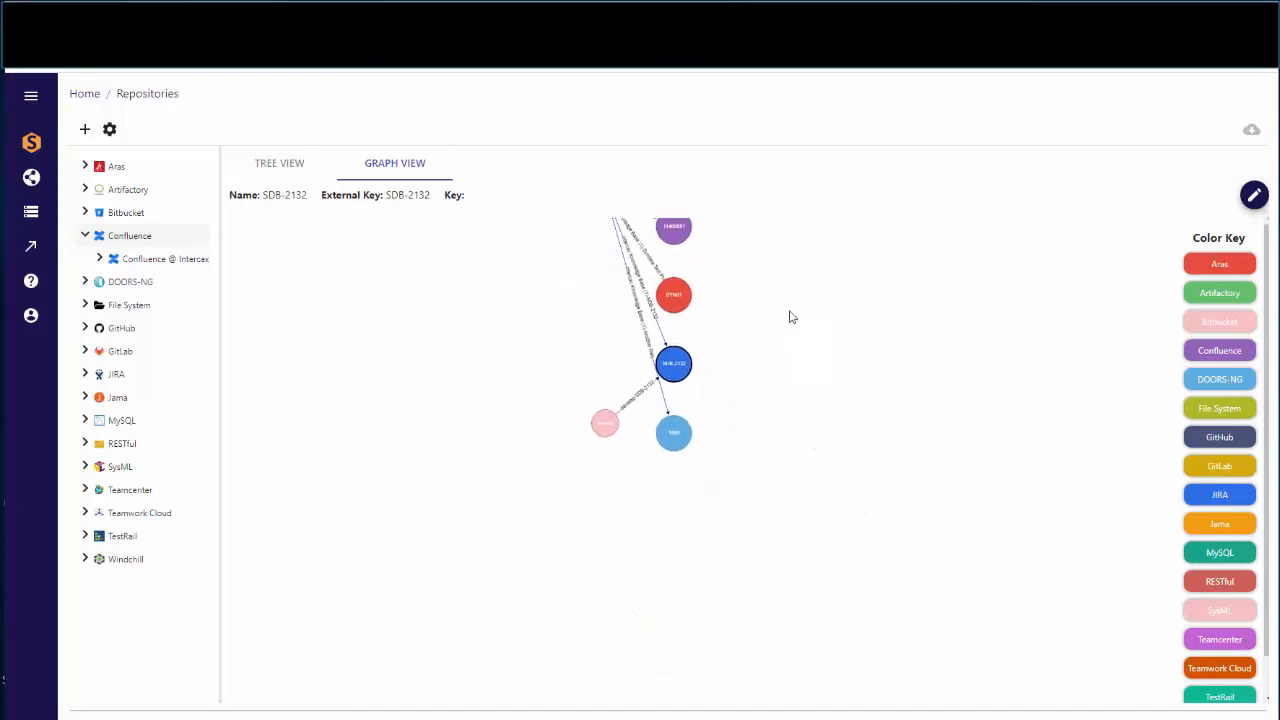
scroll(865, 401, "up", 3)
scroll(725, 487, "up", 2)
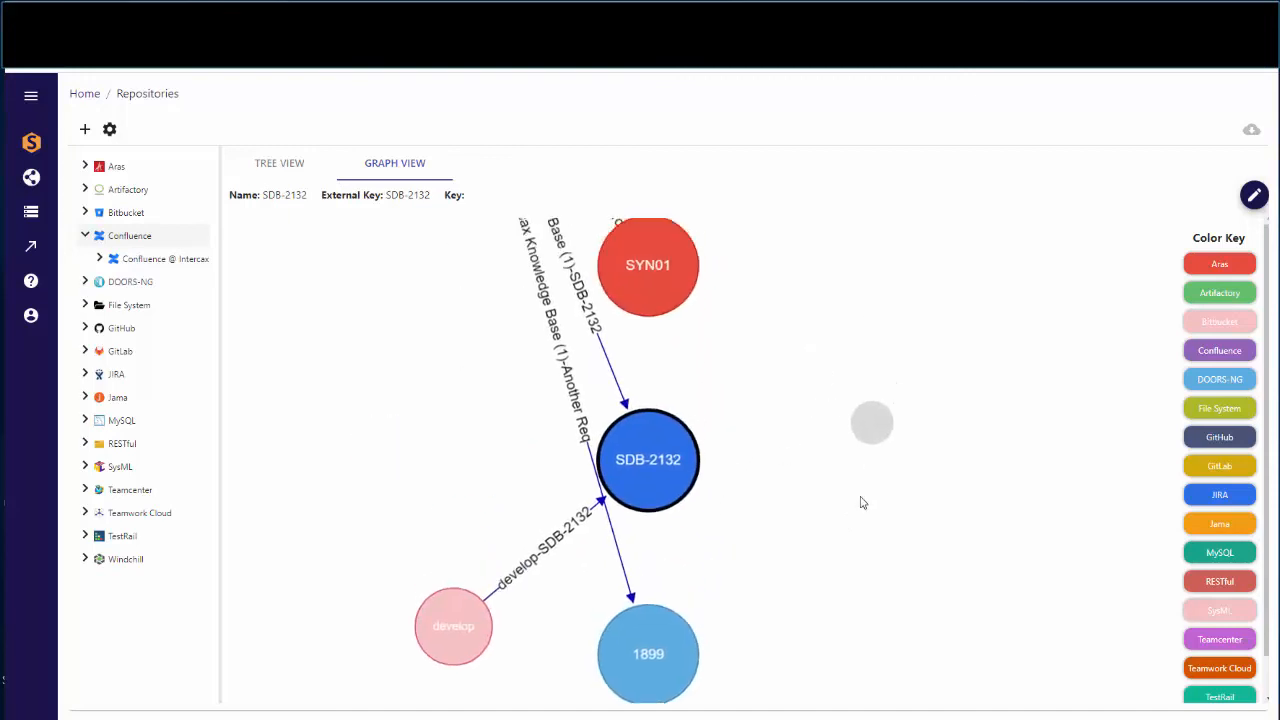
Expand the Aras node SYN01 in the graph and inspect its connected file system and other artifacts
left_click_drag(866, 425, 852, 530)
right_click(649, 348)
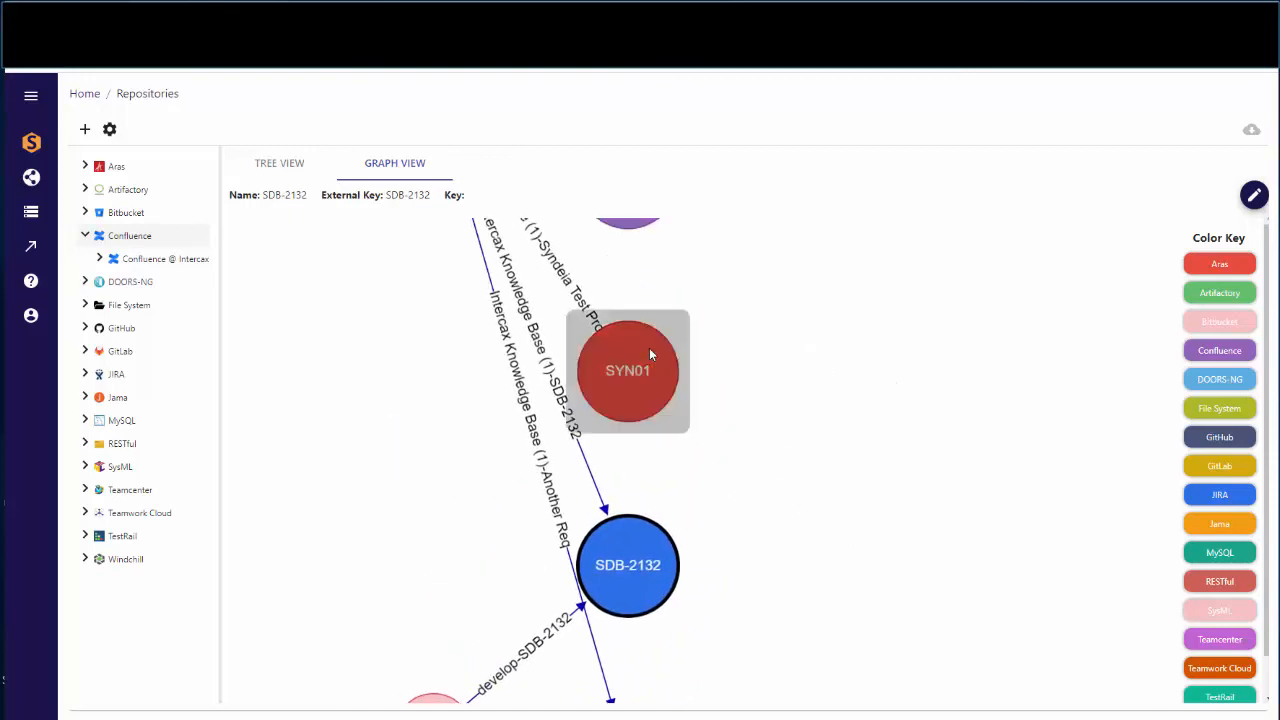
left_click(671, 359)
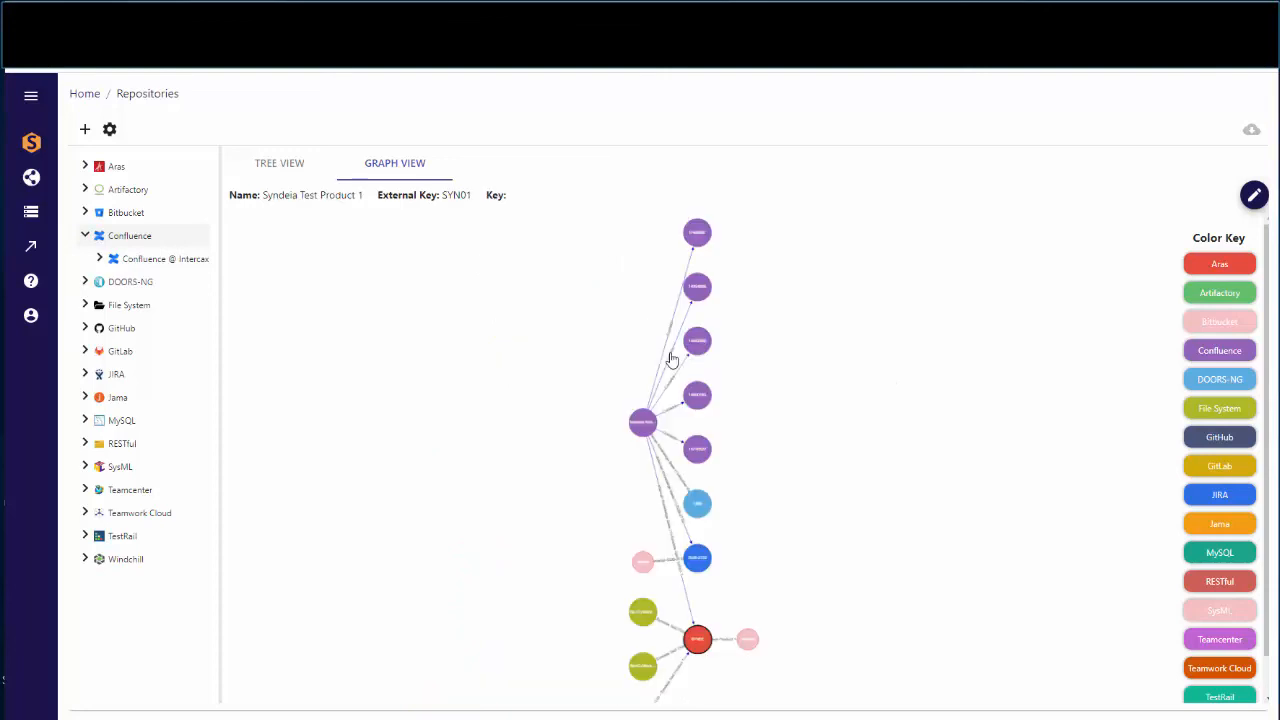
left_click_drag(869, 606, 814, 371)
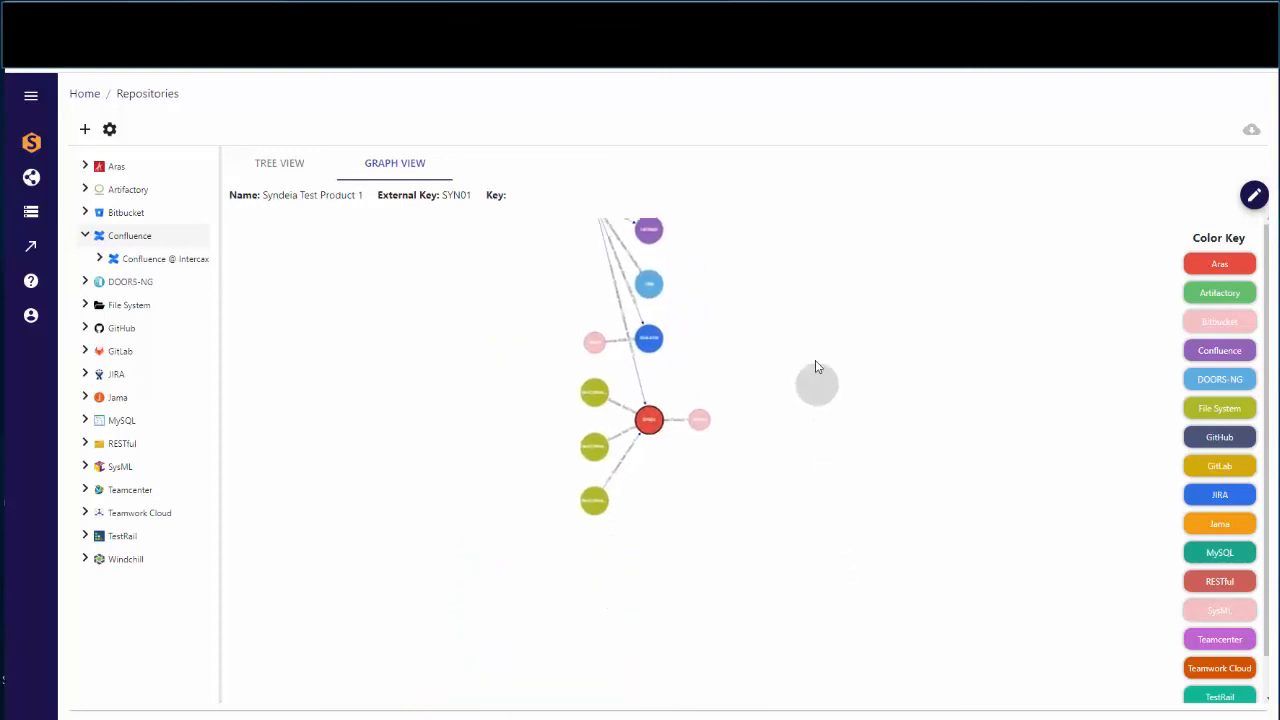
scroll(818, 457, "up", 2)
scroll(818, 457, "up", 2)
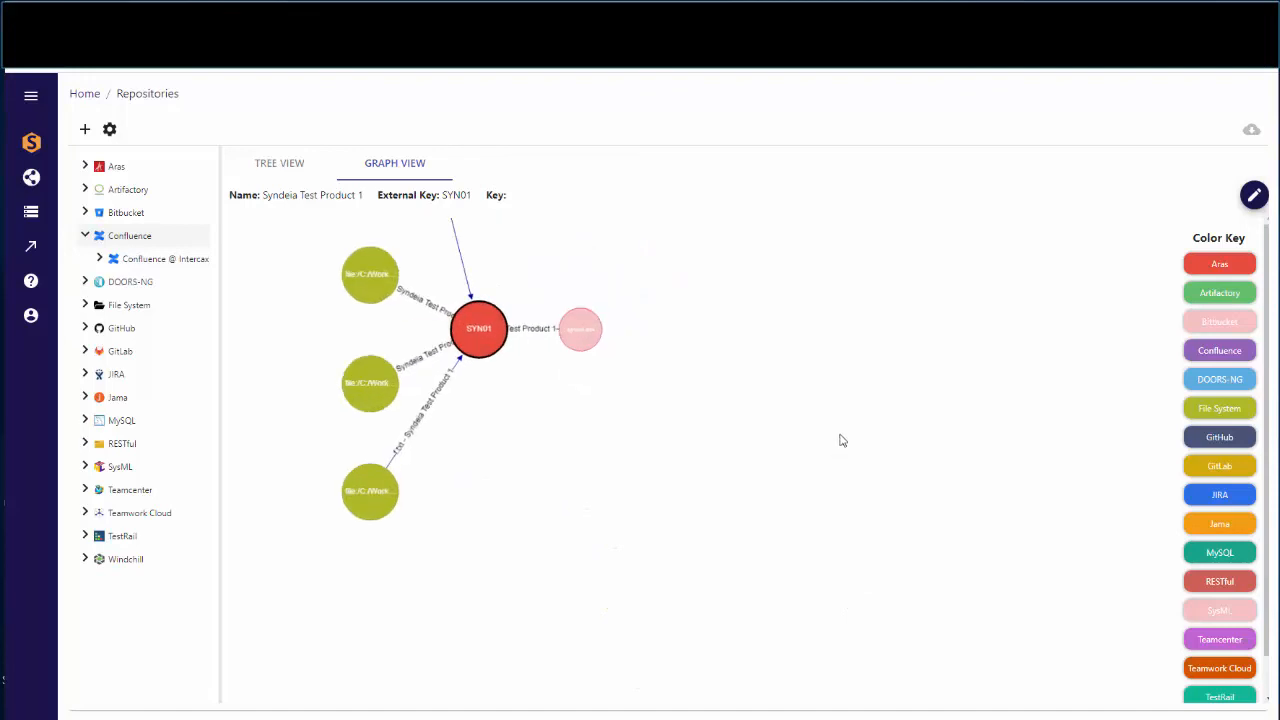
scroll(640, 494, "up", 1)
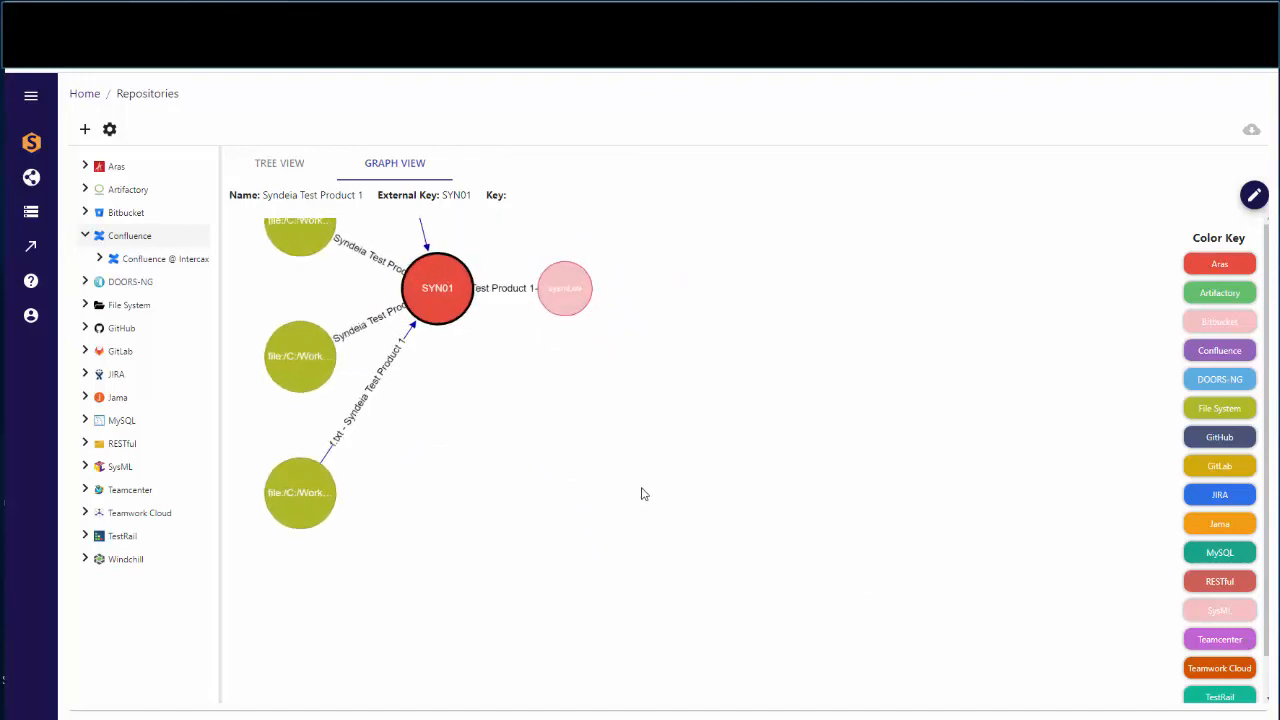
left_click_drag(642, 494, 752, 592)
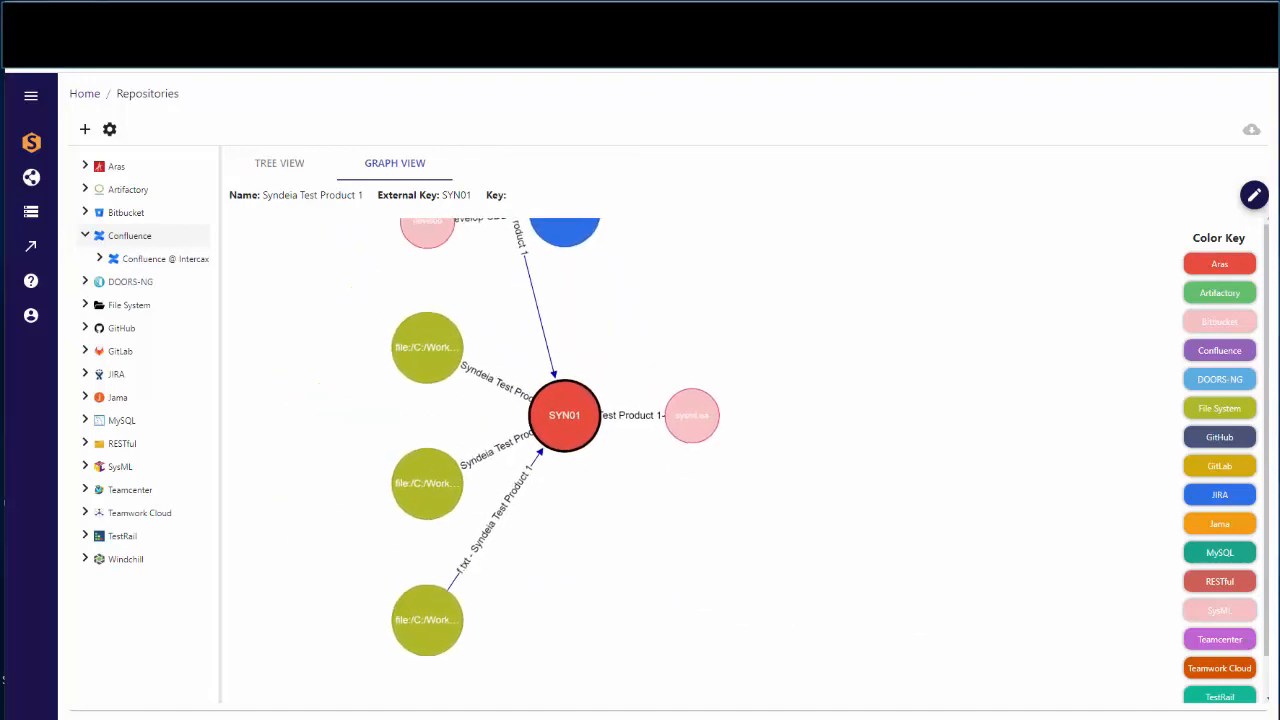